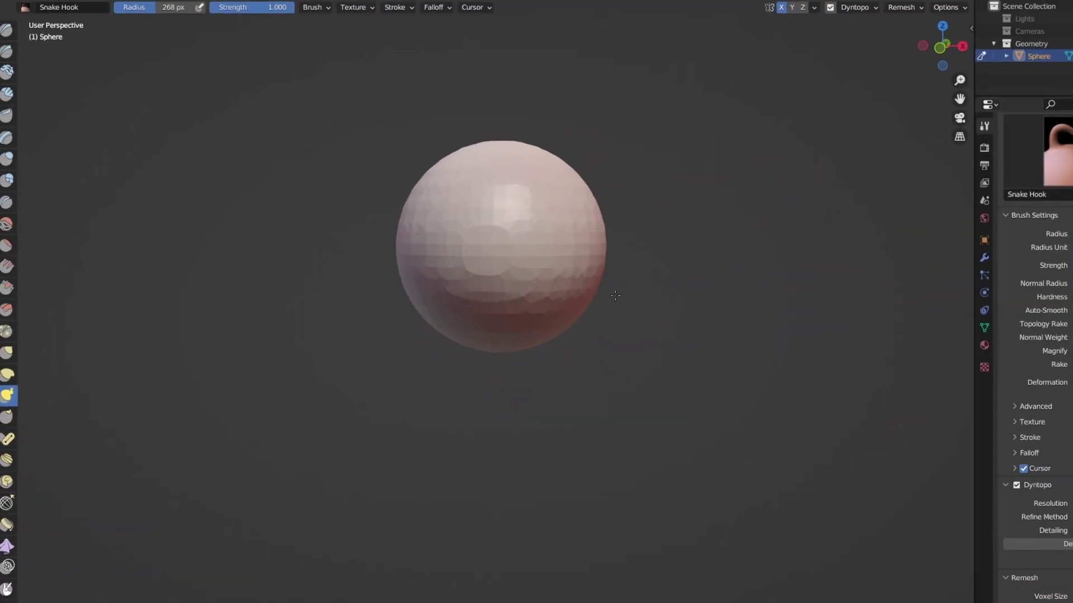
- Pull the sphere's lower half down into a jaw with Snake Hook and shape the head's profile with Grab
left_click_drag(532, 260, 511, 394)
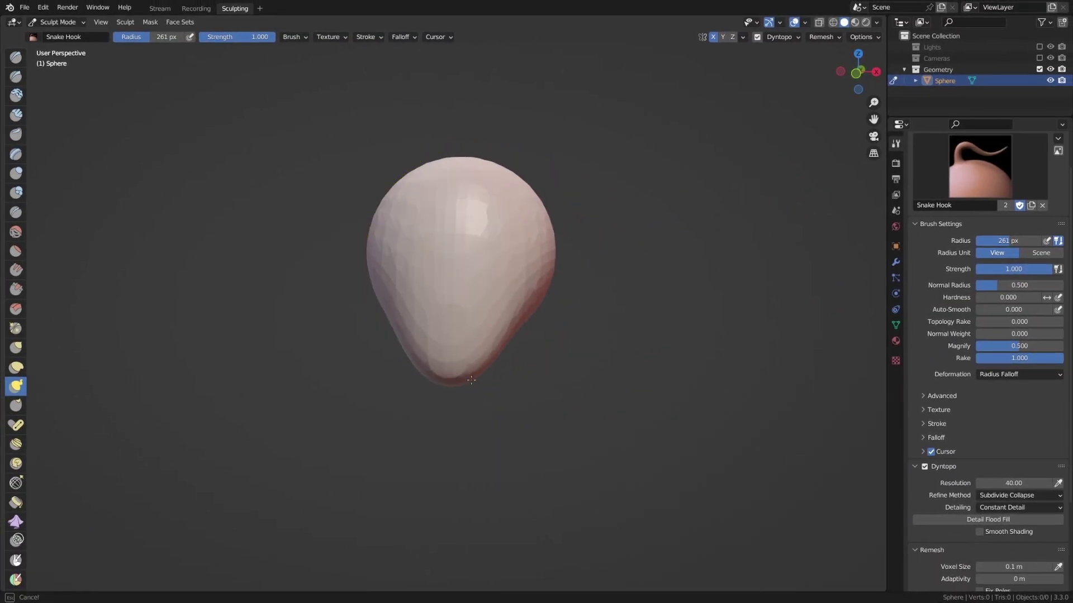
middle_click_drag(472, 383, 402, 357)
key("g")
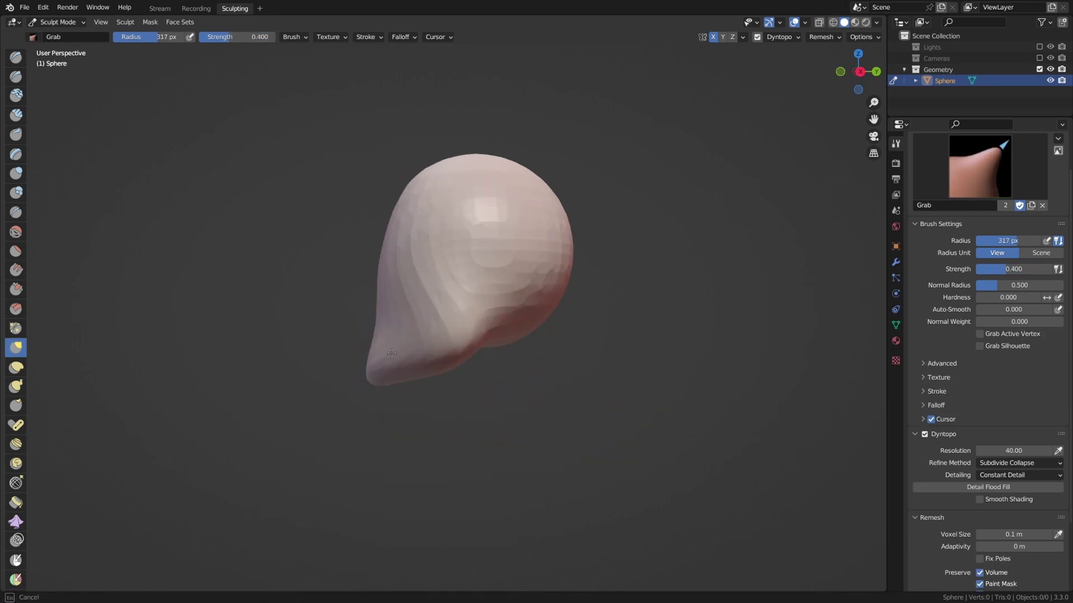
key("f")
left_click(475, 358)
middle_click_drag(474, 357, 568, 345)
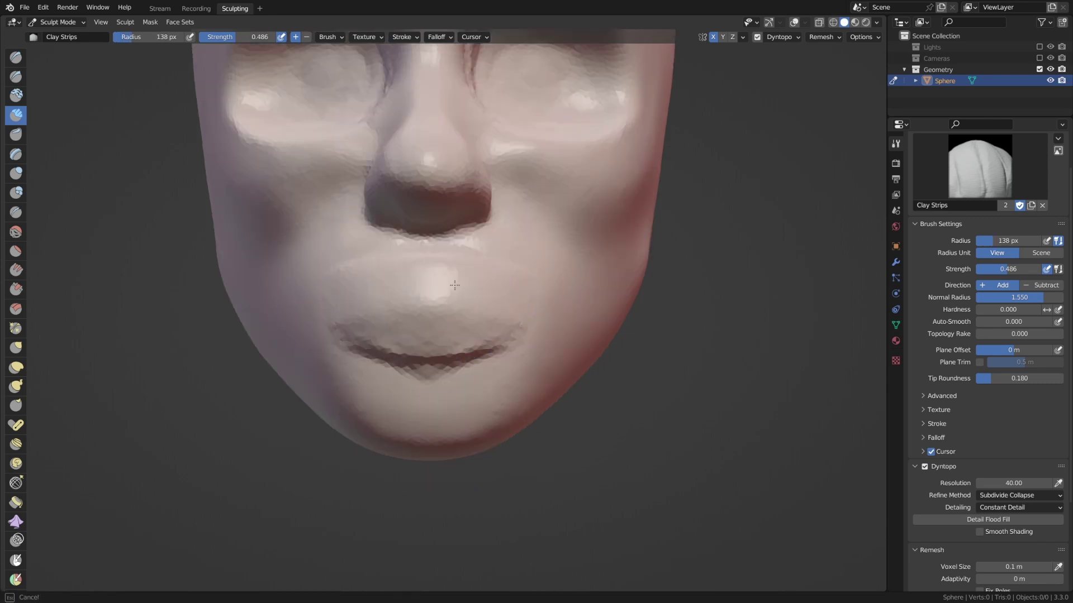
- Sculpt the lips, nose, cheeks and eyelids with Clay Strips and Crease strokes, and shape the ear with Grab
left_click_drag(463, 283, 510, 265)
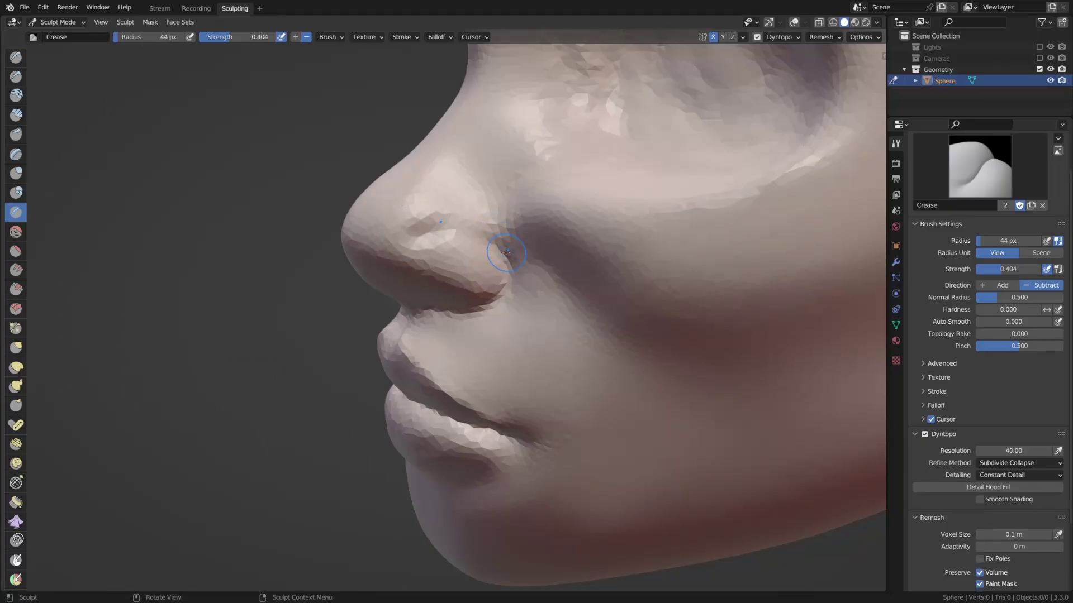
left_click_drag(424, 199, 467, 225)
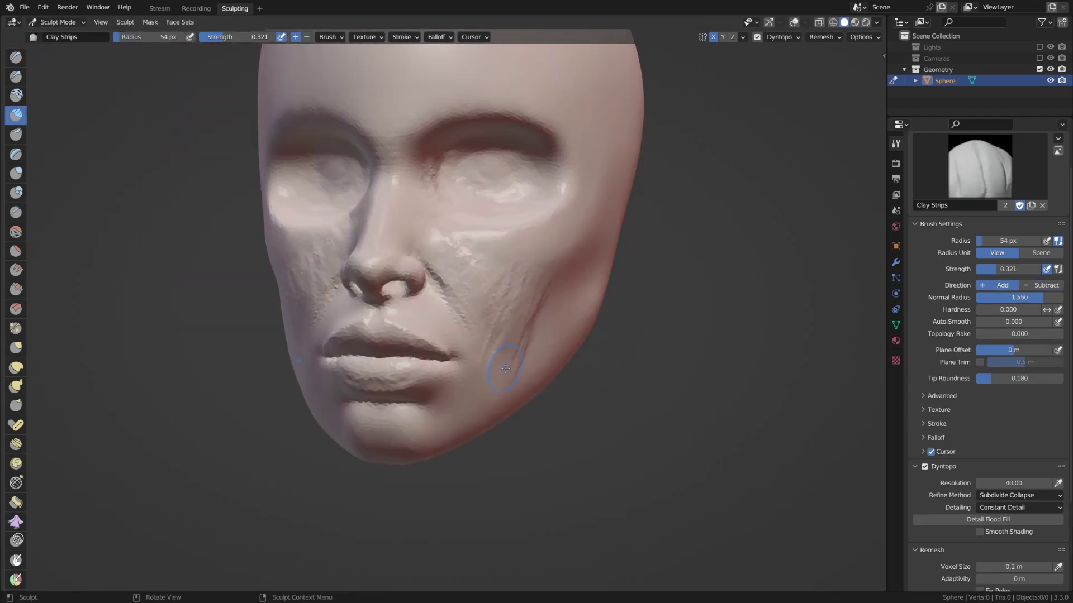
left_click_drag(505, 368, 482, 414, "shift")
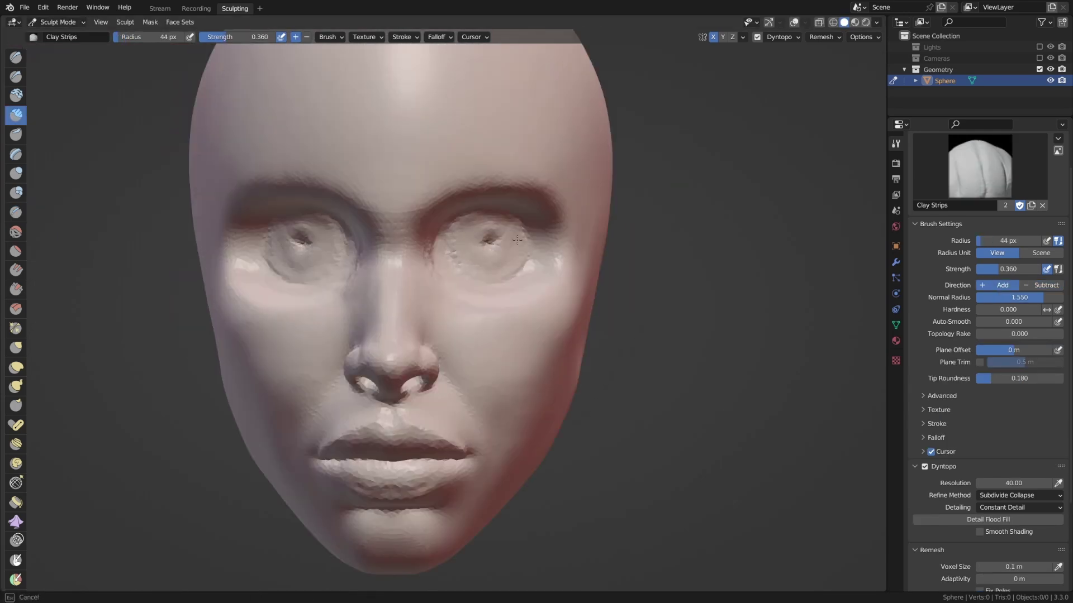
left_click_drag(485, 220, 517, 246)
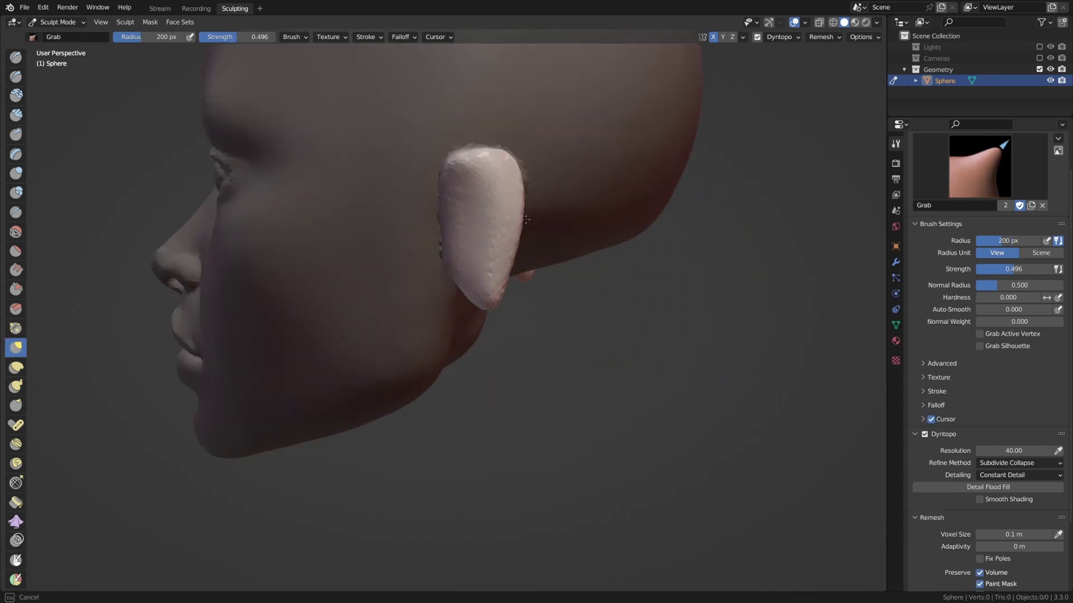
key("f")
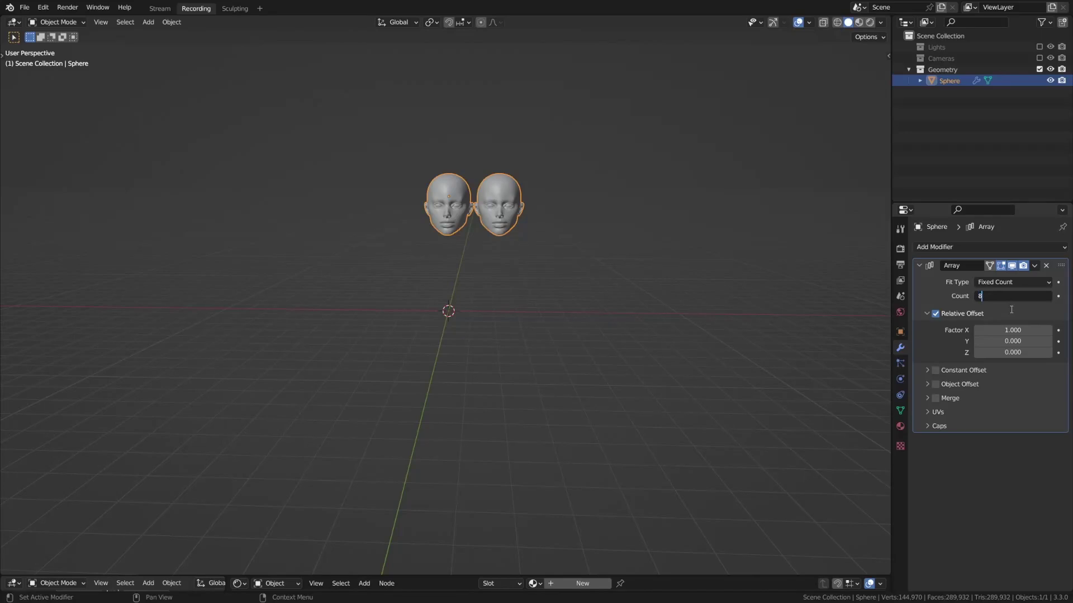
- Set the head's Array modifier to a count of 8 and its relative Z offset factor to -1
key("Return")
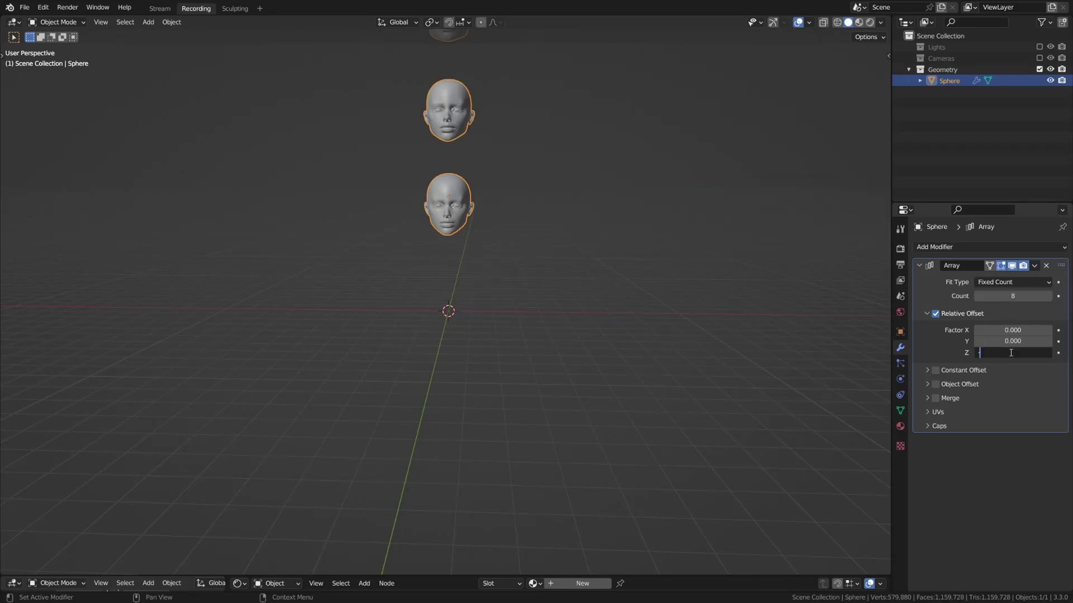
left_click(1010, 352)
type("-1")
key("Return")
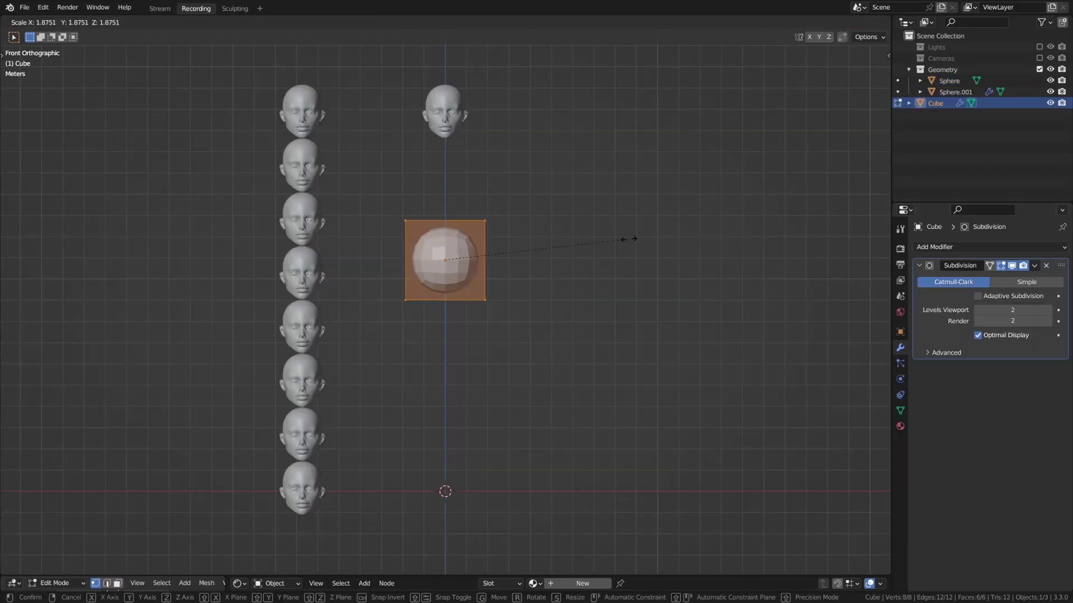
- Shape the subdivided cube into a torso with a narrowed waist, and adjust the mirrored feet along X with proportional editing
left_click(629, 239)
key("g")
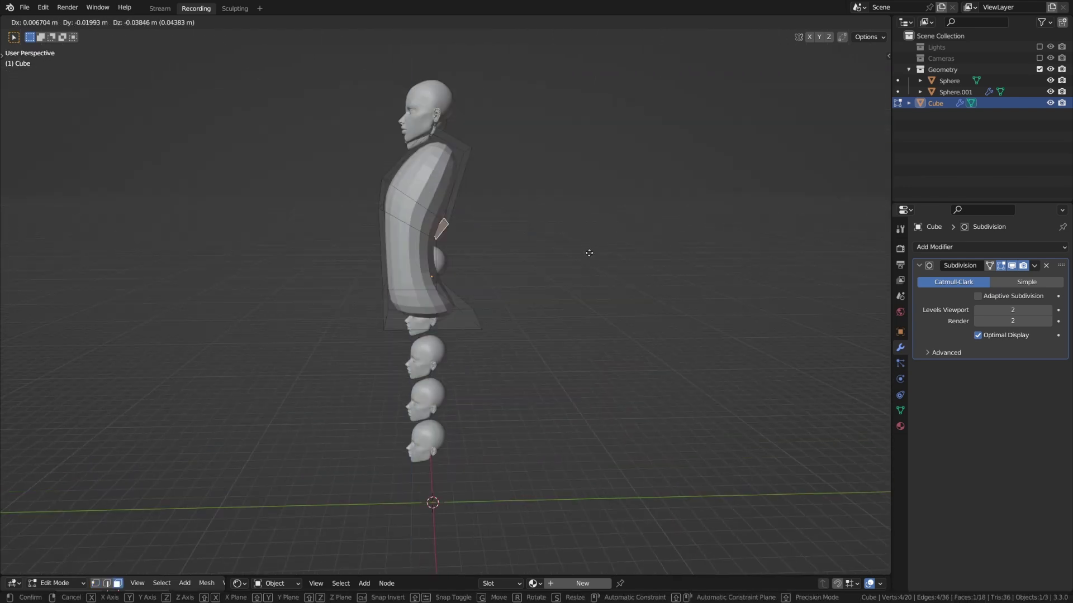
key("shift+x")
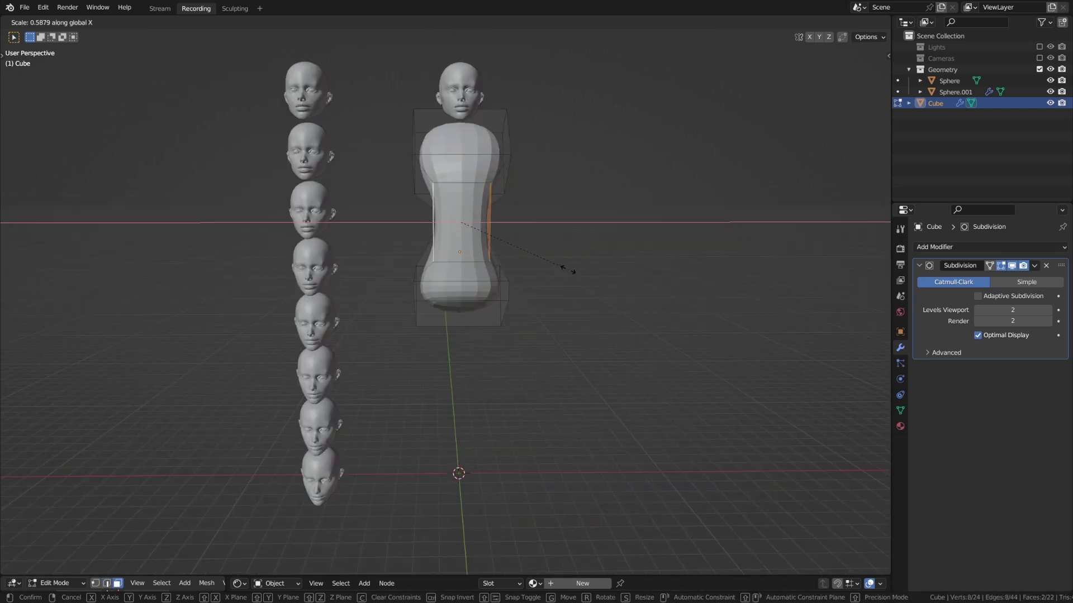
left_click(581, 269)
key("g")
key("shift+y")
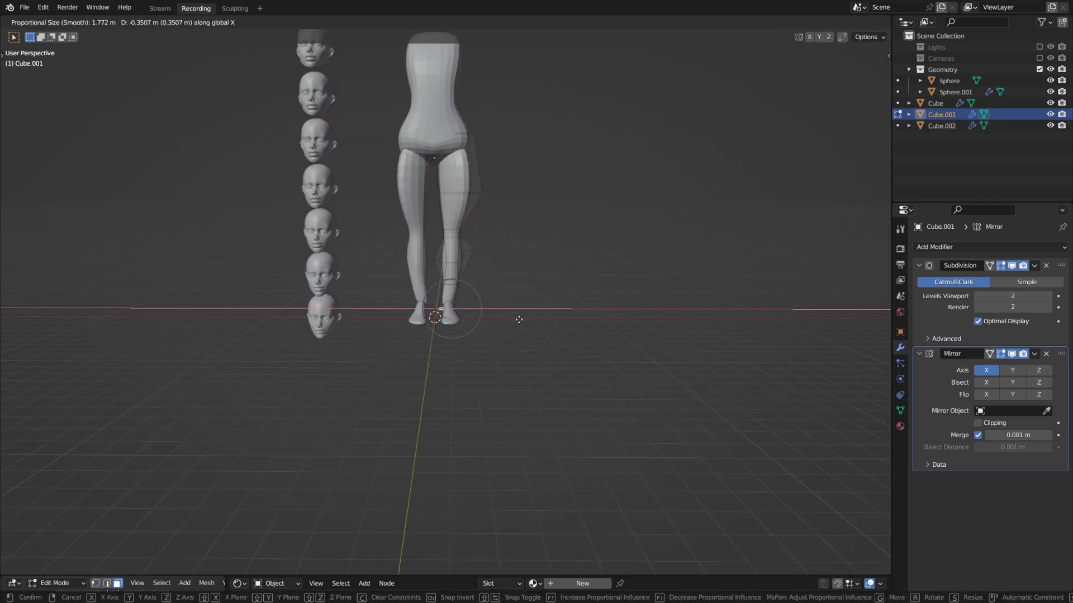
scroll(519, 319, "down", 6)
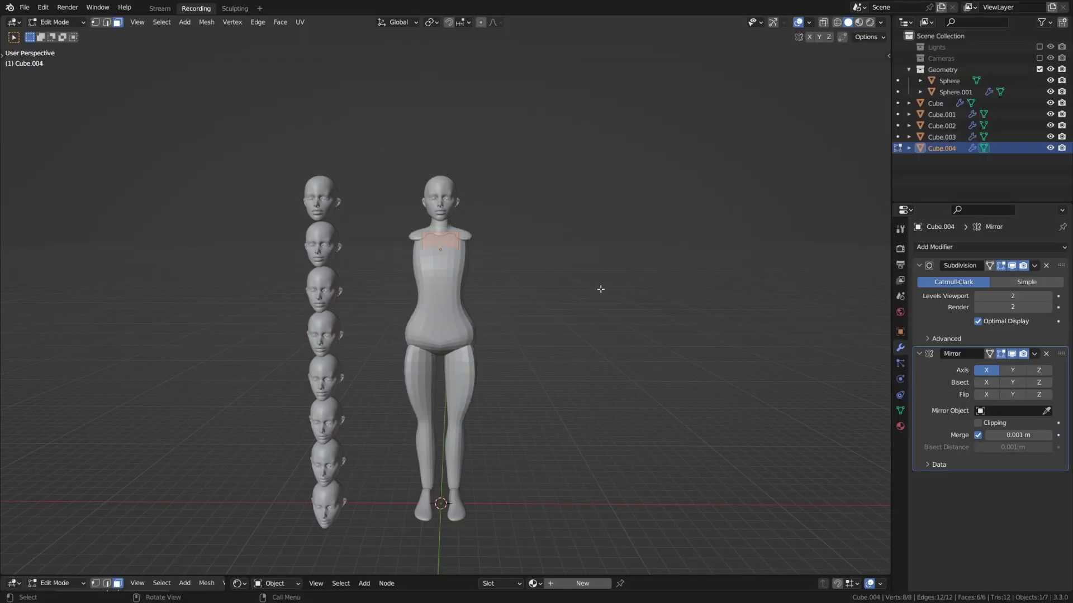
- Block out the mirrored arms from a cube by moving it outward along X, slimming and rotating it, and extruding its end
key("g")
key("x")
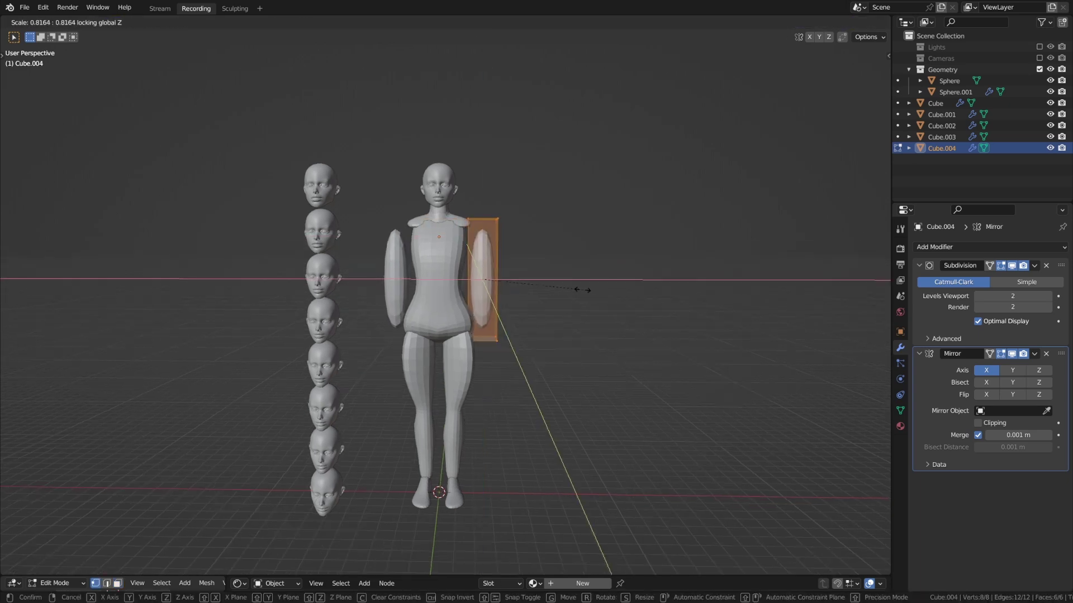
left_click(582, 290)
key("r")
left_click(588, 263)
key("e")
key("shift+y")
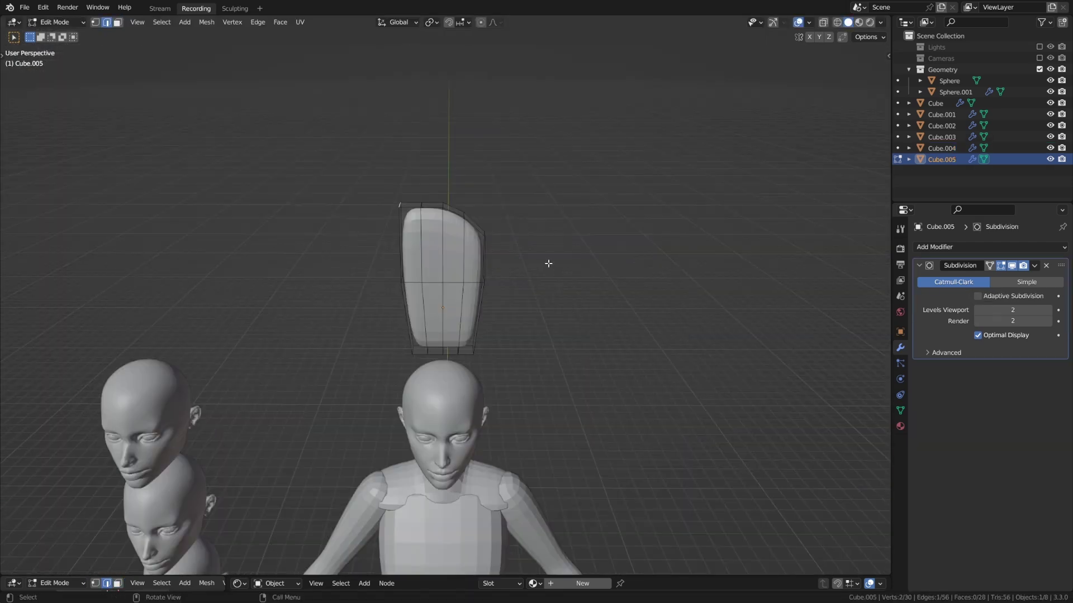
- Adjust the finger block's outline along Z and separate its finger sections into individual objects using Separate by Selection
key("g")
key("z")
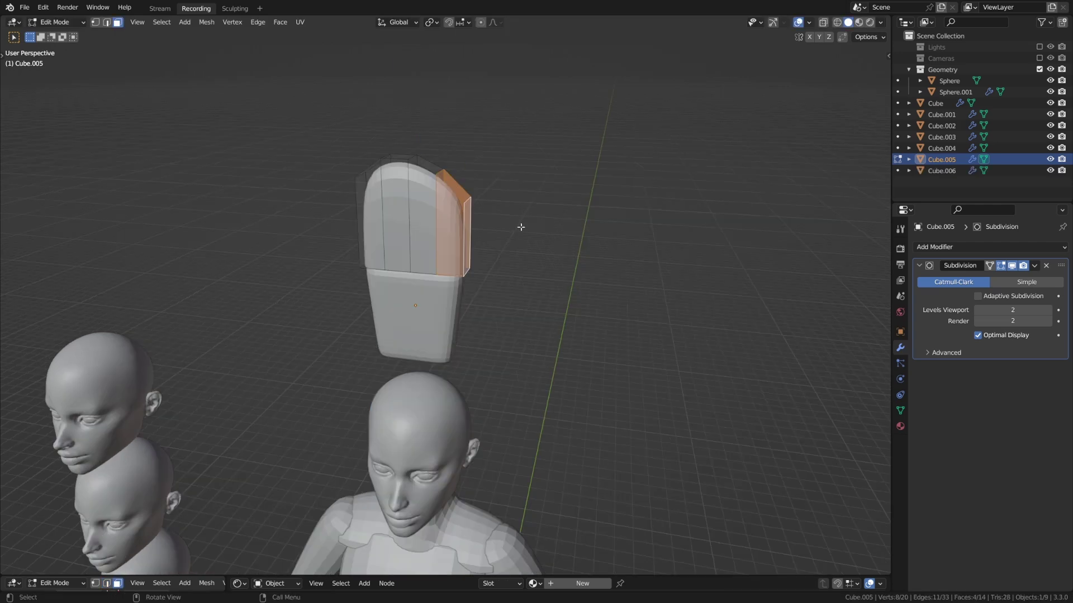
key("p")
left_click(520, 228)
key("p")
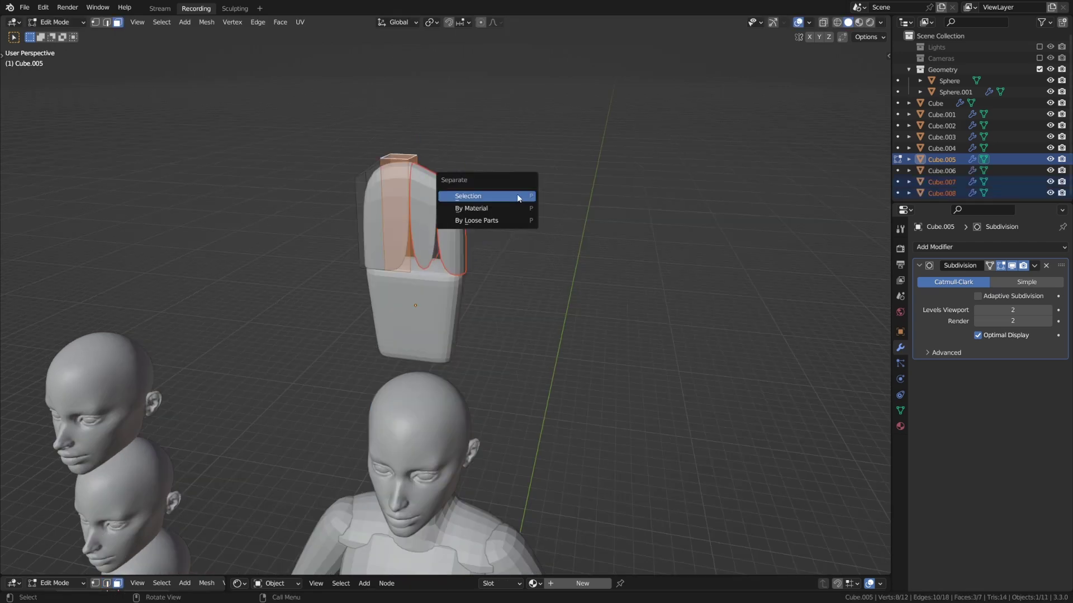
left_click(518, 197)
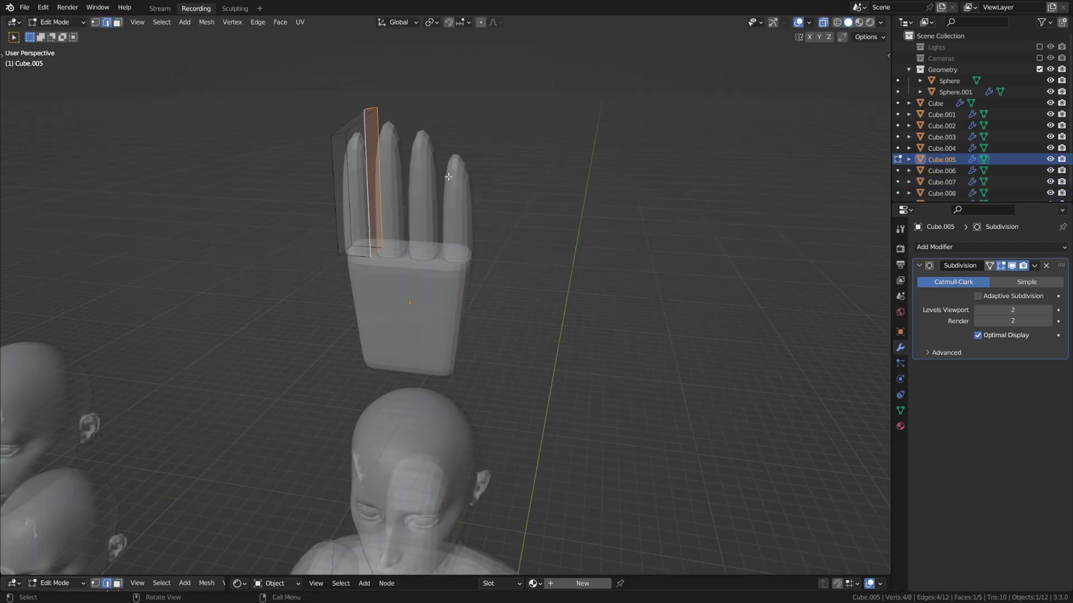
- Slide the loop at the thumb's tip and scale the complete hand to suit the body
key("Tab")
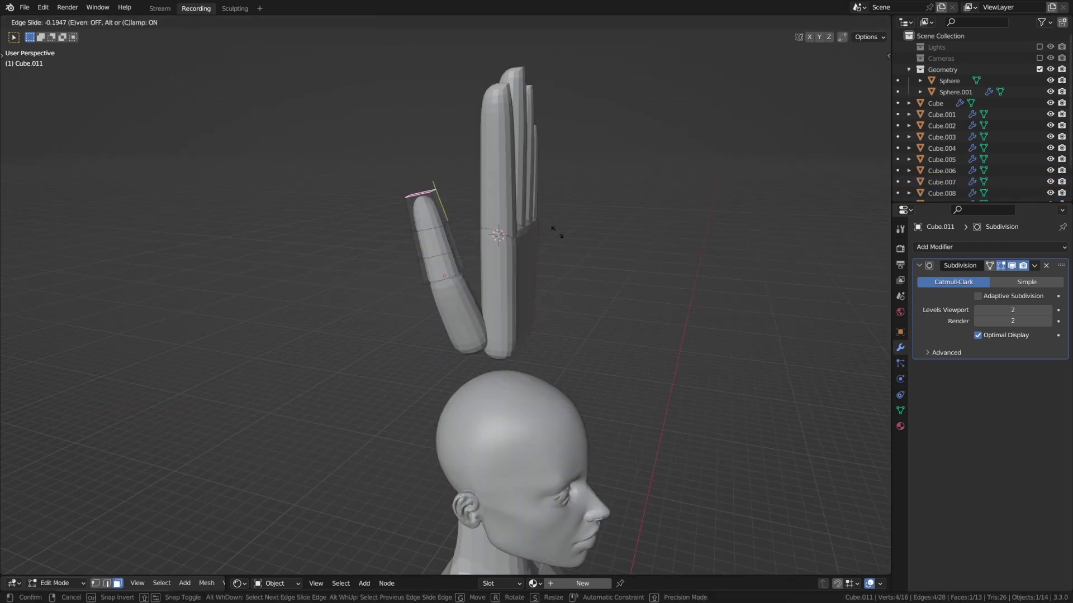
left_click(557, 233)
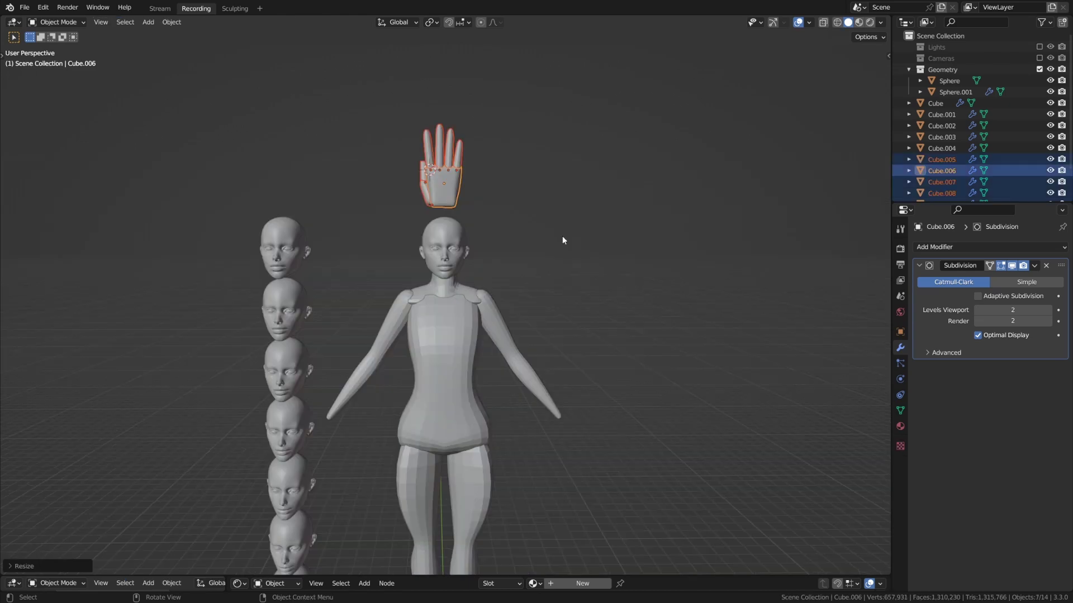
key("s")
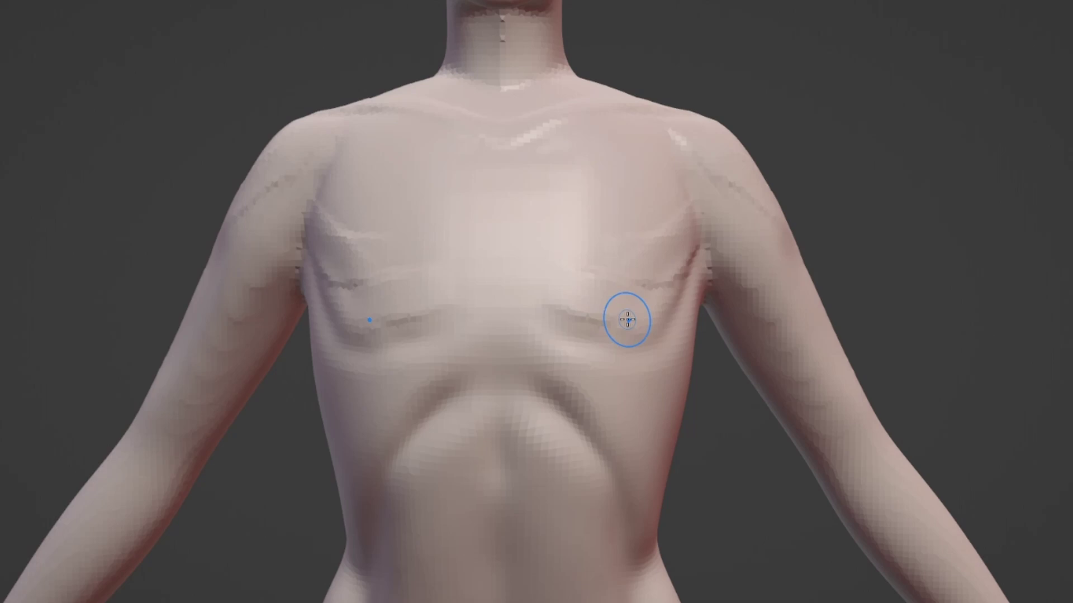
- Sculpt the muscle forms of the chest, legs and forearms with Clay Strips and Grab strokes
mouse_move(627, 314)
left_mouse_down()
mouse_move(662, 303)
mouse_move(636, 289)
mouse_move(666, 264)
mouse_move(644, 264)
mouse_move(696, 229)
mouse_move(563, 216)
mouse_move(609, 212)
mouse_move(591, 261)
mouse_move(654, 262)
mouse_move(677, 232)
left_mouse_up()
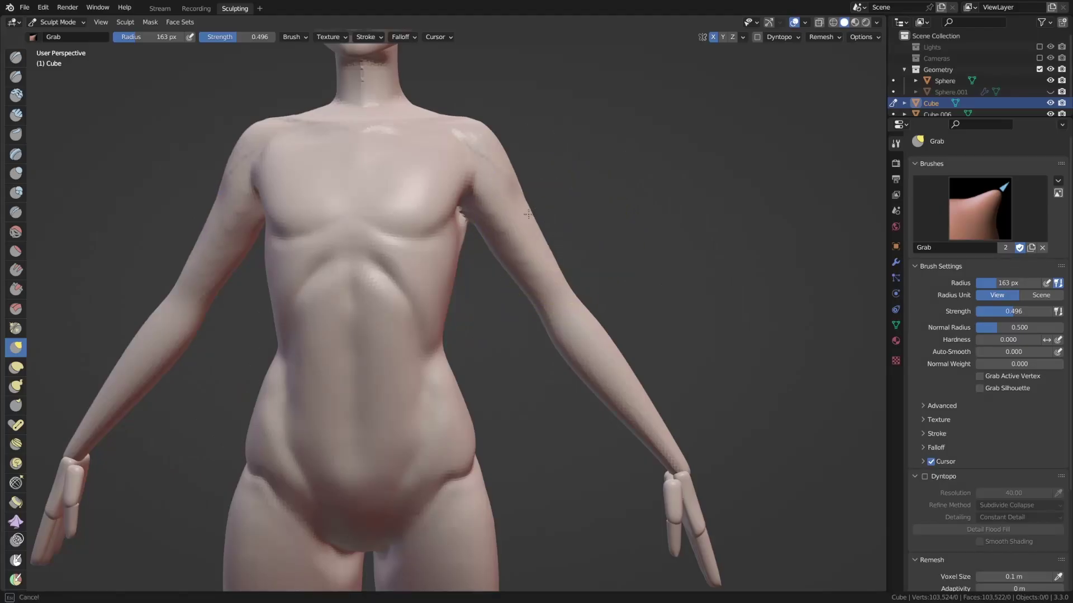
mouse_move(553, 215)
middle_mouse_down()
mouse_move(557, 207)
mouse_move(545, 218)
middle_mouse_up()
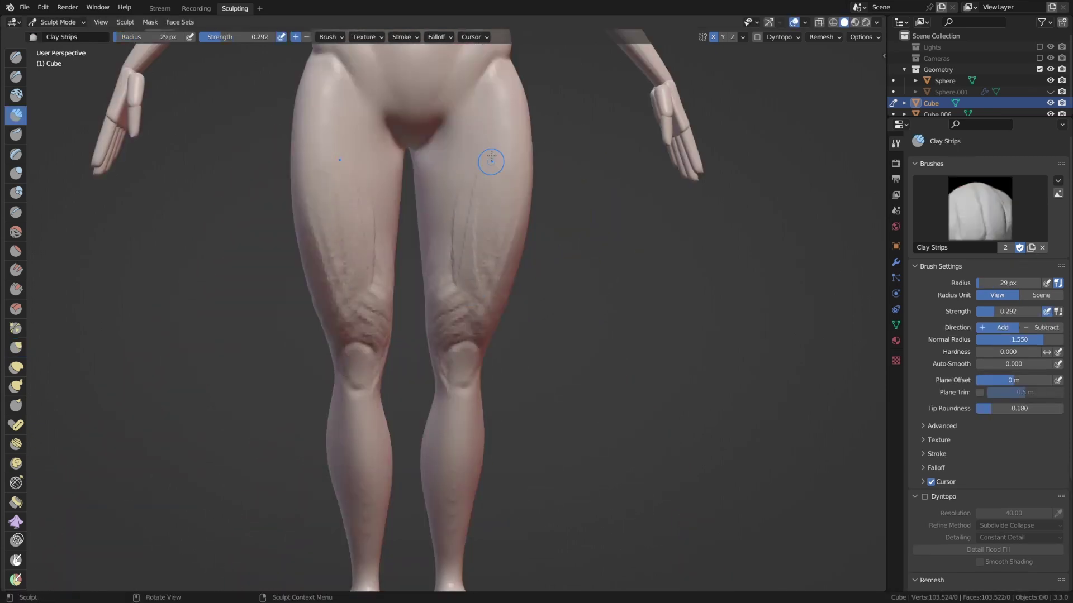
key("f")
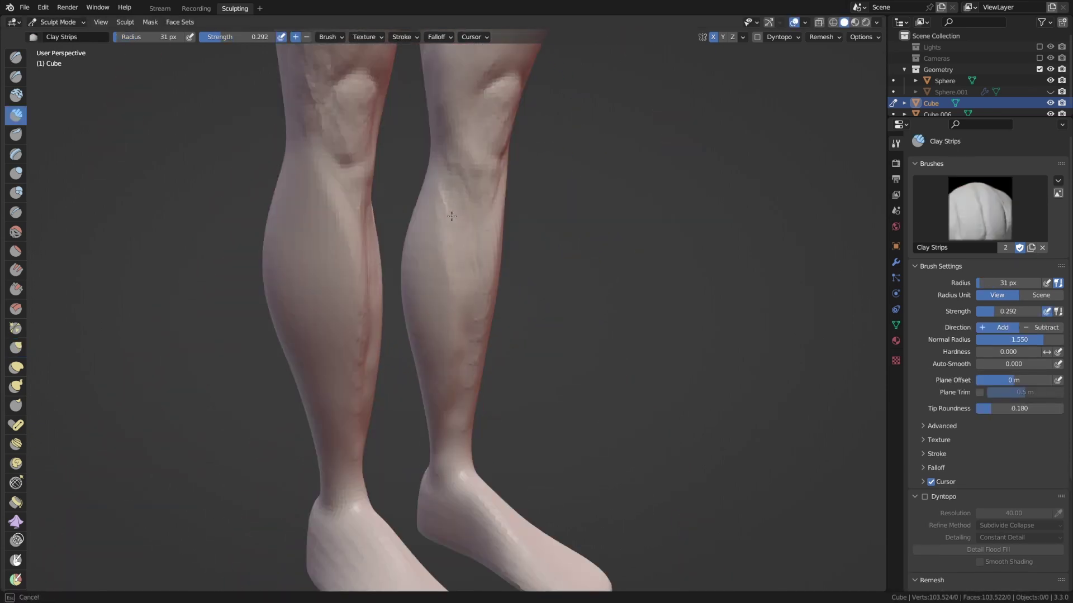
left_click_drag(452, 238, 451, 369)
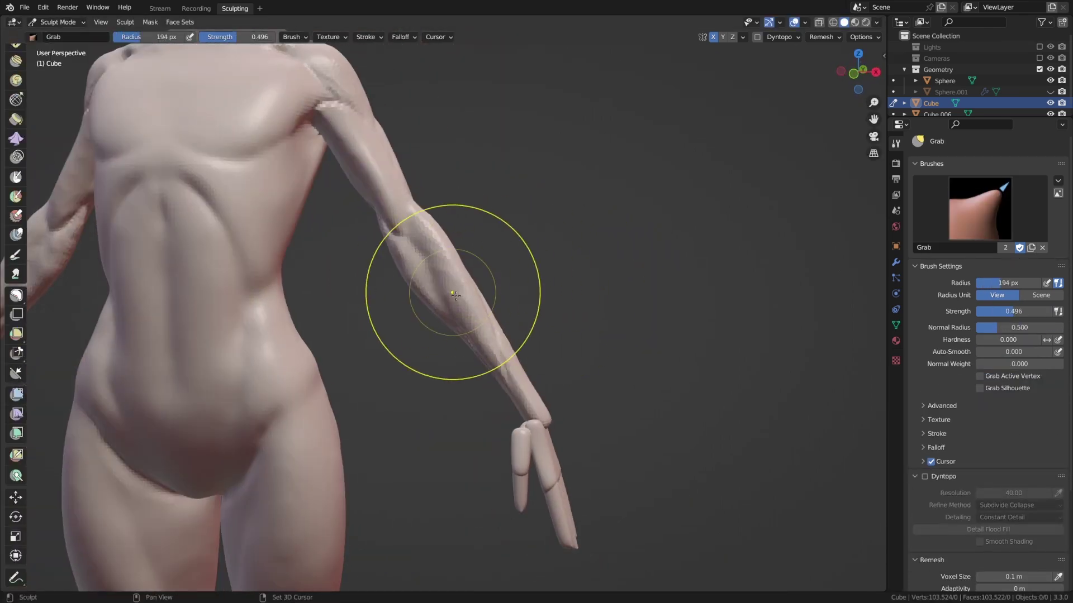
mouse_move(455, 295)
left_mouse_down()
mouse_move(467, 347)
mouse_move(527, 383)
left_mouse_up()
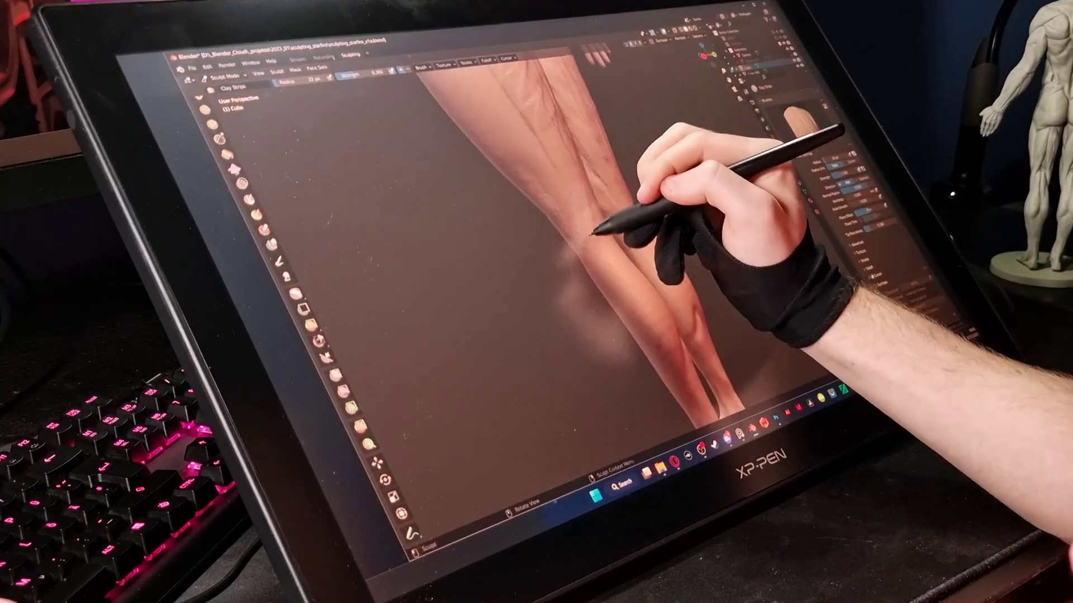
mouse_move(598, 199)
middle_mouse_down()
mouse_move(592, 221)
mouse_move(556, 185)
mouse_move(583, 175)
middle_mouse_up()
key("f")
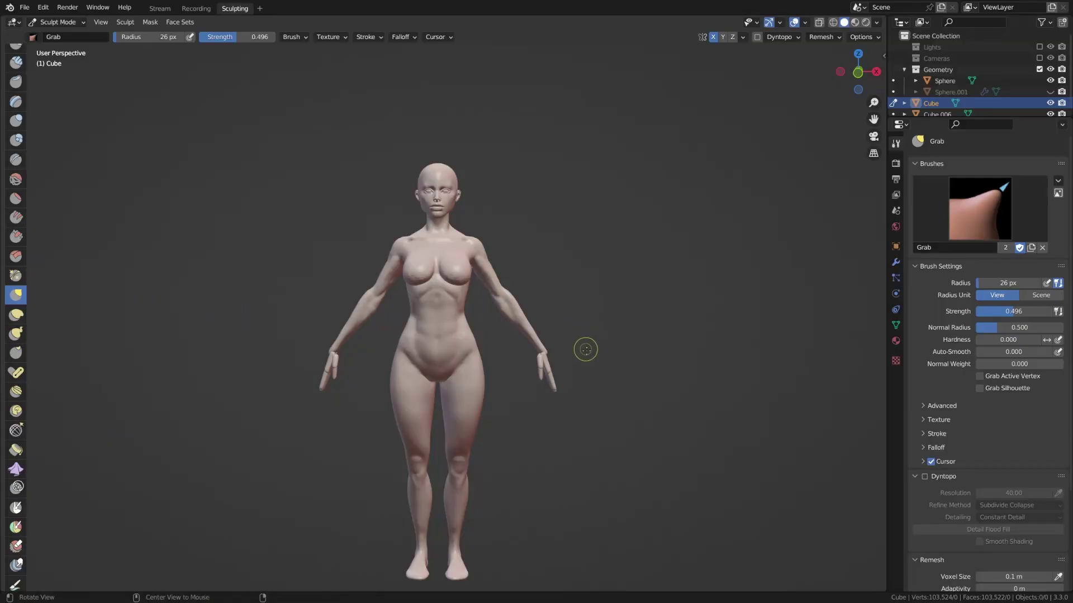
- Move the hands slightly along X at the wrists and build up the knuckles with Clay Strips
middle_click_drag(585, 350, 584, 314, "shift")
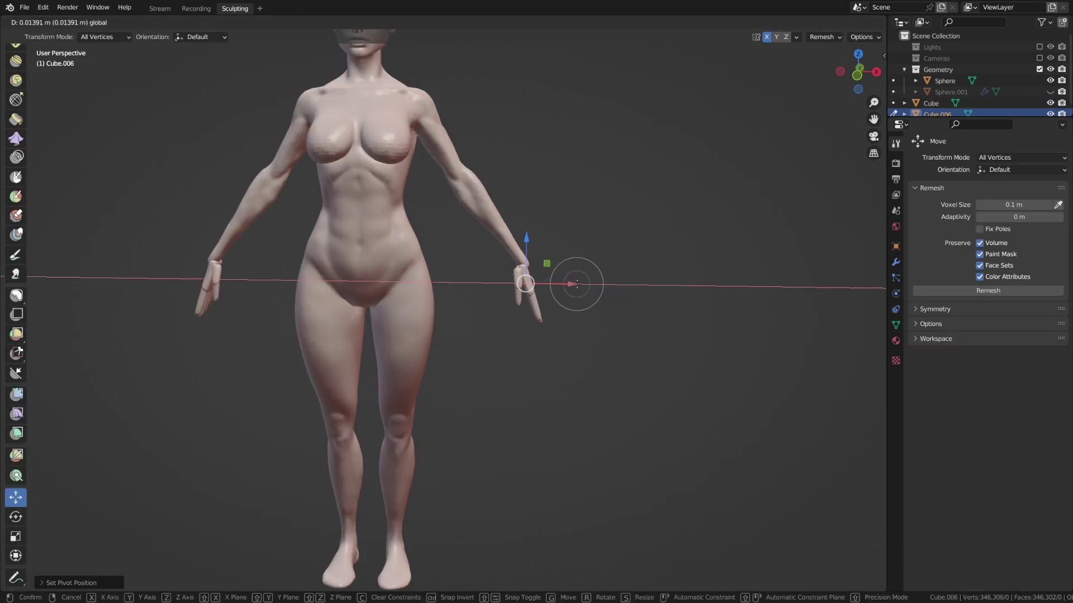
left_click_drag(574, 283, 579, 284)
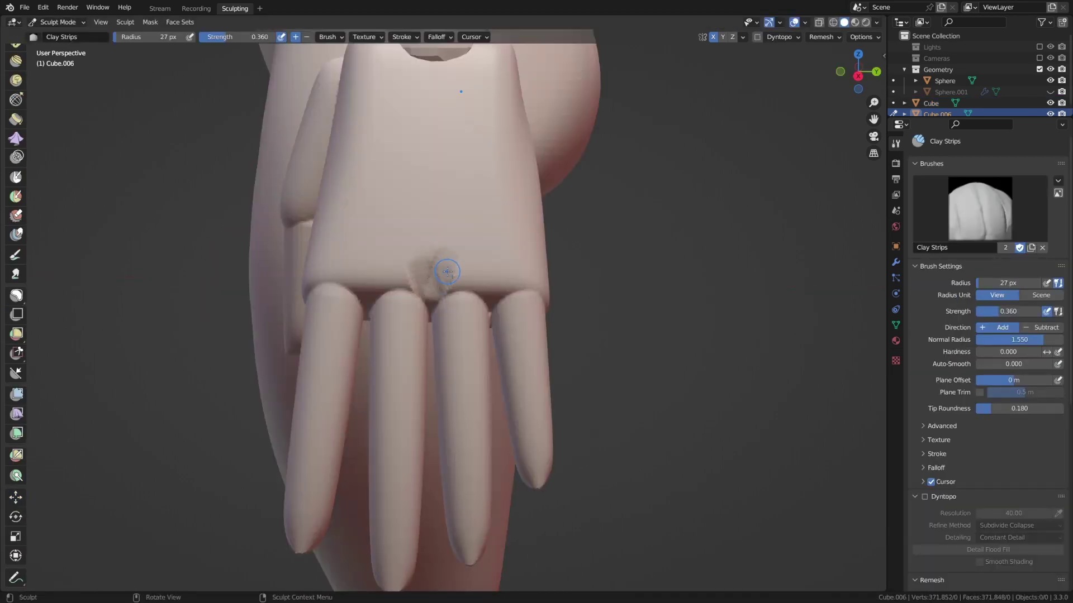
left_click_drag(438, 246, 522, 287)
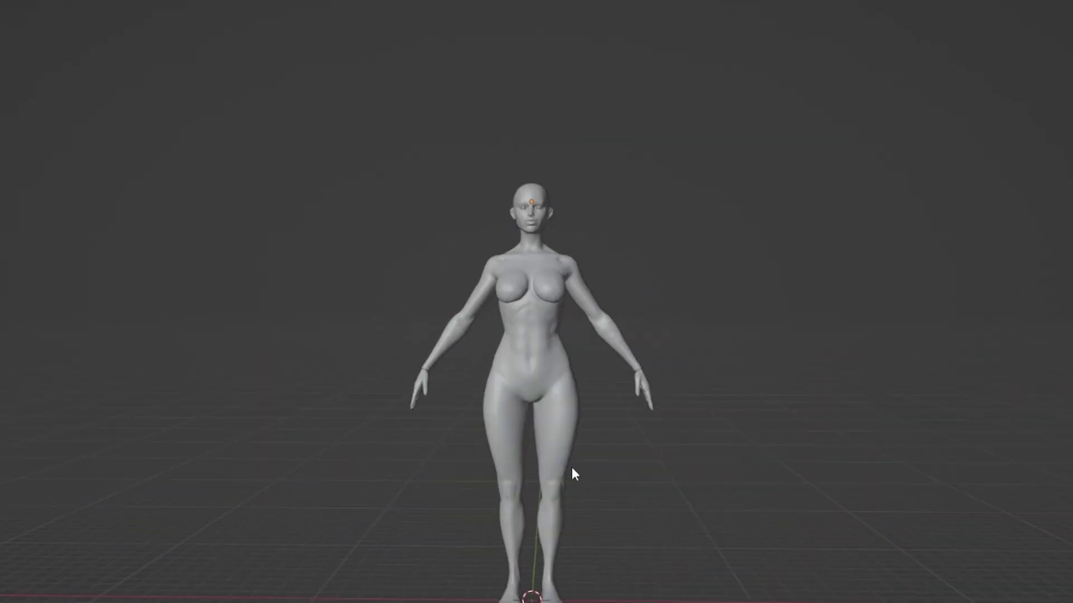
- Delete the head and neck from the Female Base Mesh A Pose and leave Edit Mode
scroll(574, 453, "up", 3)
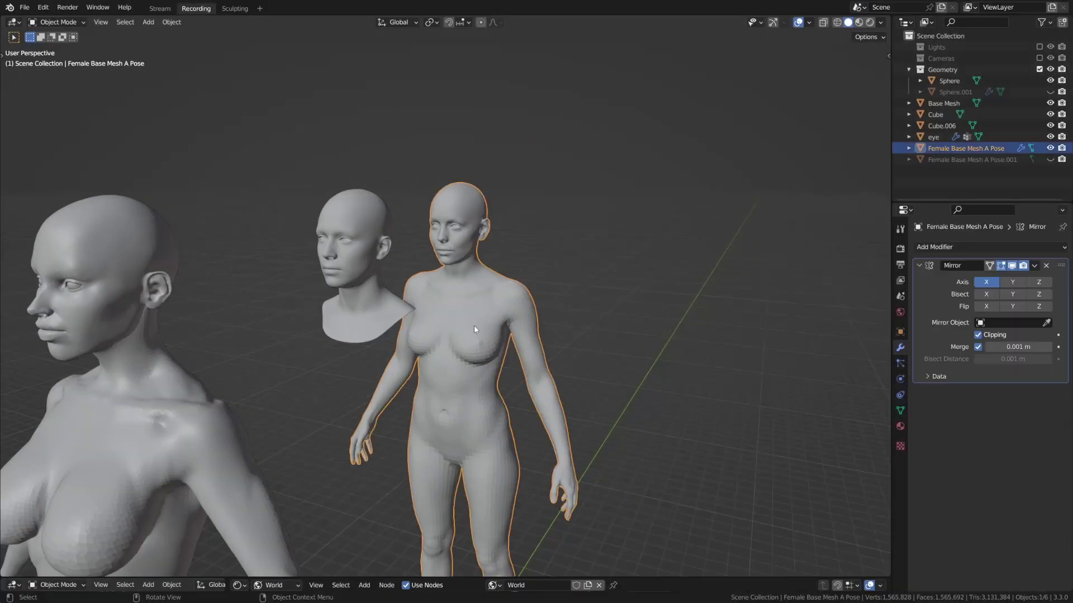
middle_click_drag(474, 325, 413, 336)
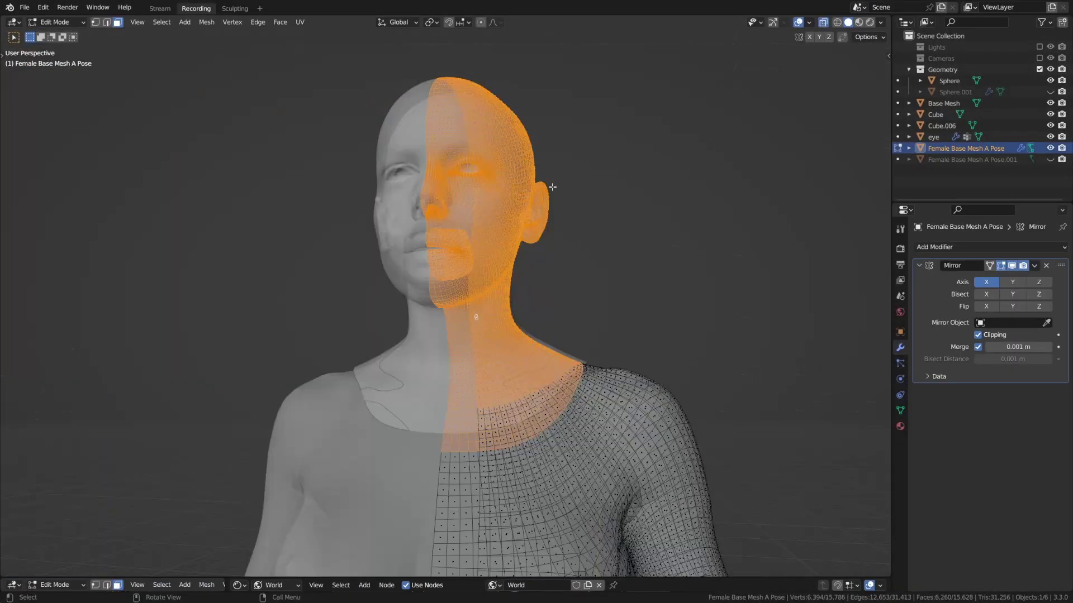
key("x")
left_click(557, 209)
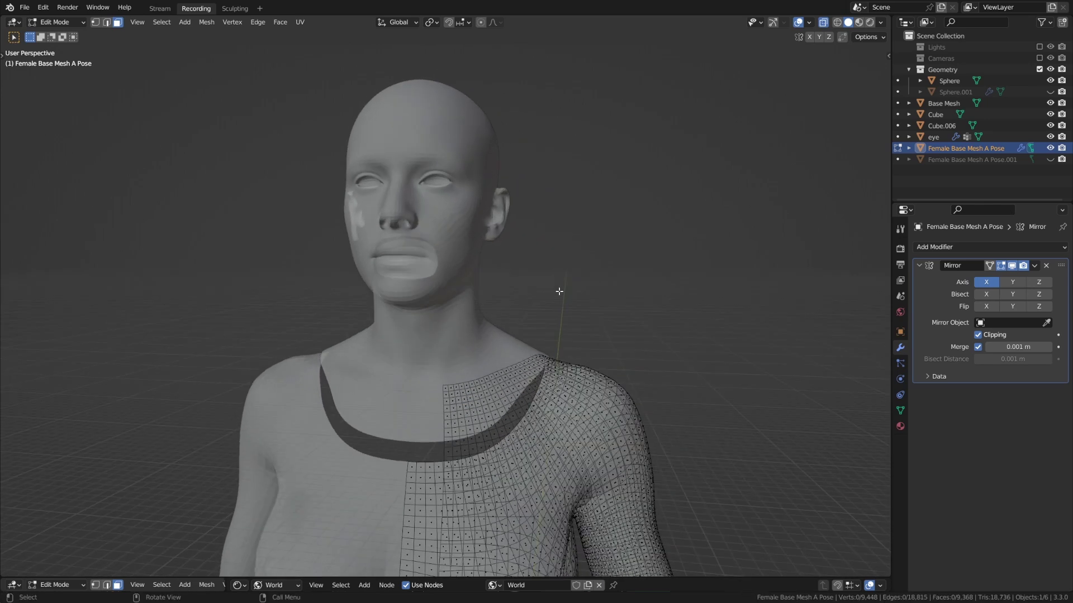
key("Tab")
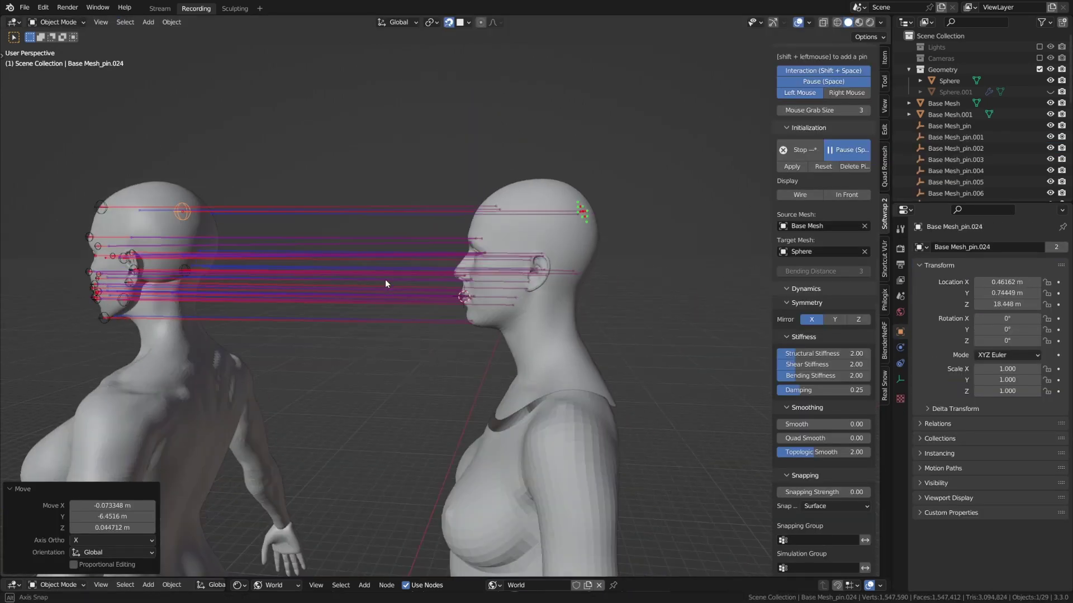
- Wrap the head and body base meshes onto the Sphere sculpt with Softwrap pins mirrored on X, checking the wrapped head and shoulders
middle_click_drag(384, 279, 469, 290)
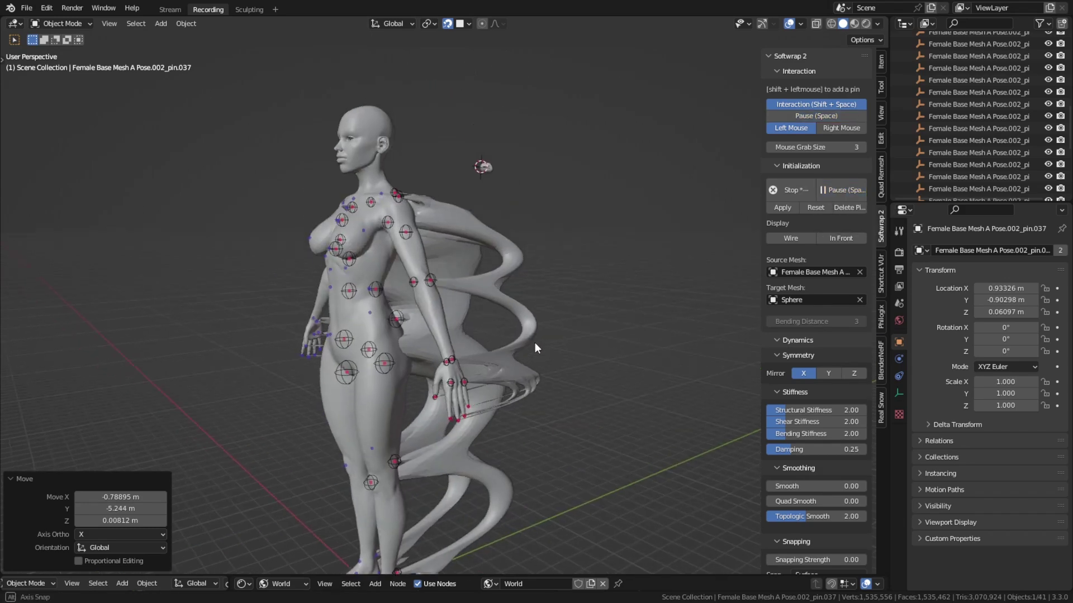
scroll(806, 387, "down", 10)
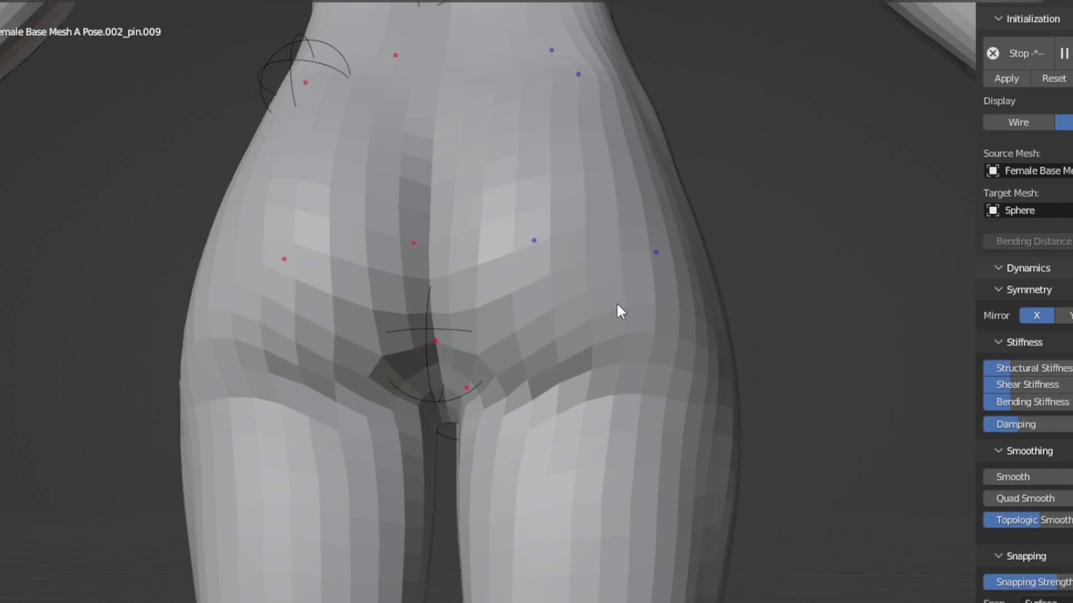
left_click_drag(618, 309, 613, 402)
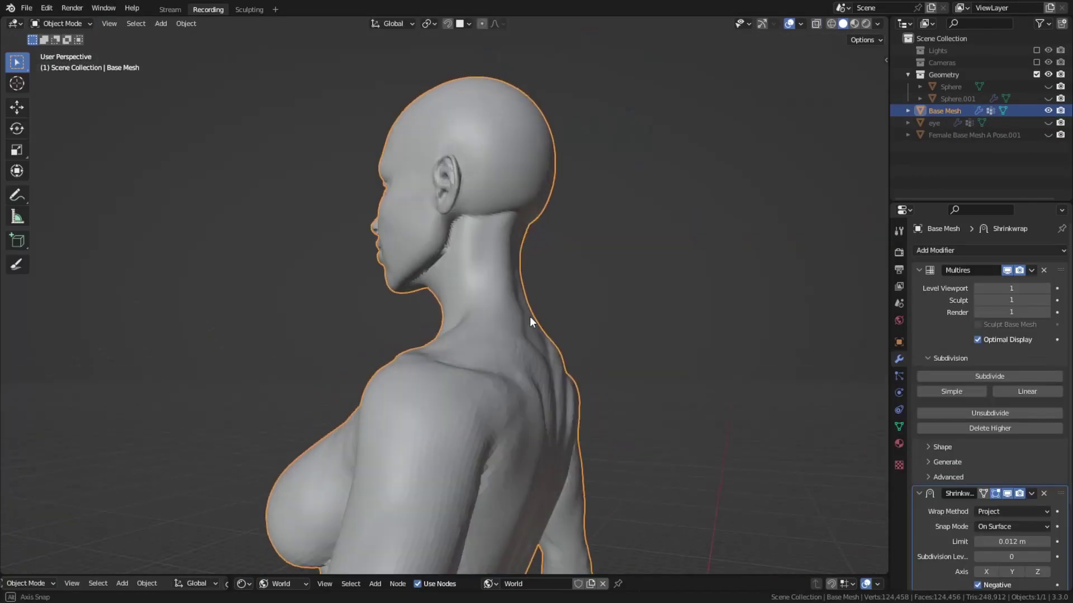
middle_click_drag(530, 317, 647, 338)
scroll(635, 306, "up", 4)
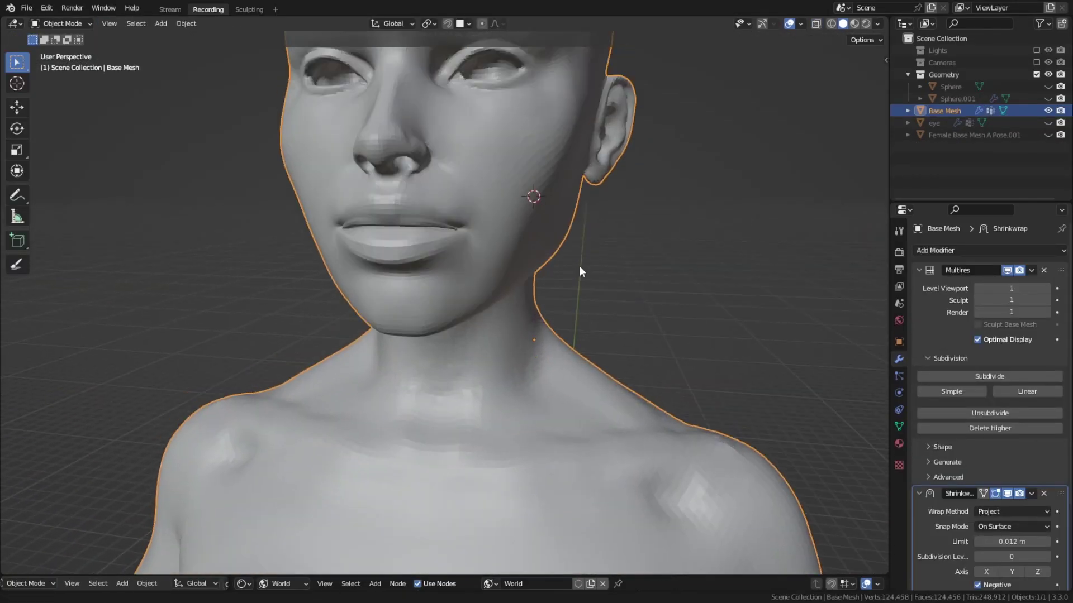
middle_click_drag(573, 332, 401, 313)
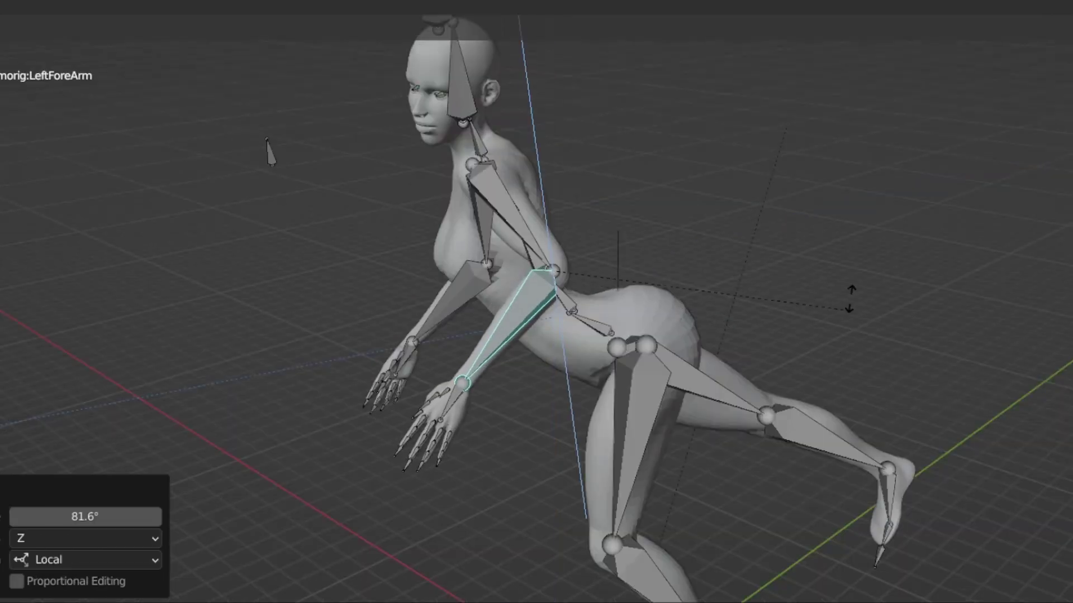
- Pose the left forearm bone by bending it about its local Z axis and twisting it along its length
key("r")
key("z")
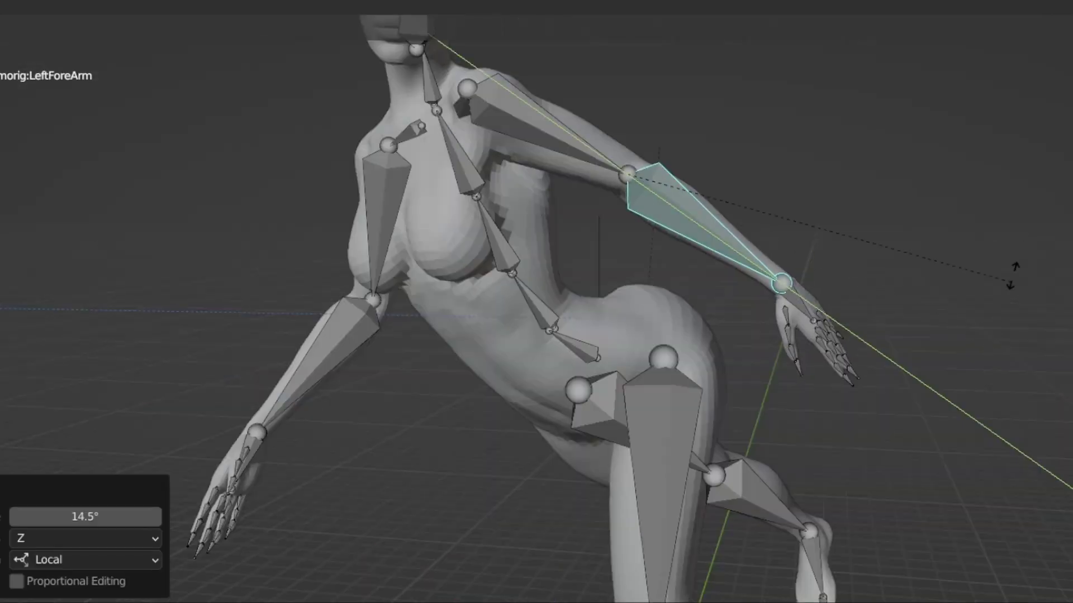
left_click(799, 305)
key("r")
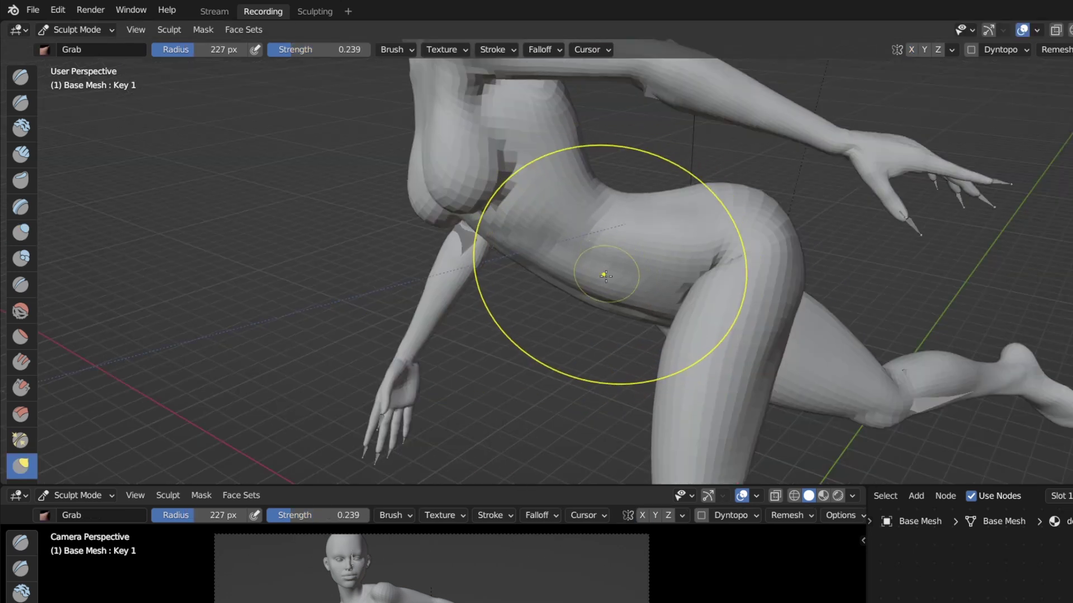
- Reshape the waist on the Key 1 shape key with the Grab brush and advance the timeline to frame 3
mouse_move(606, 275)
left_mouse_down()
mouse_move(641, 249)
mouse_move(647, 191)
left_mouse_up()
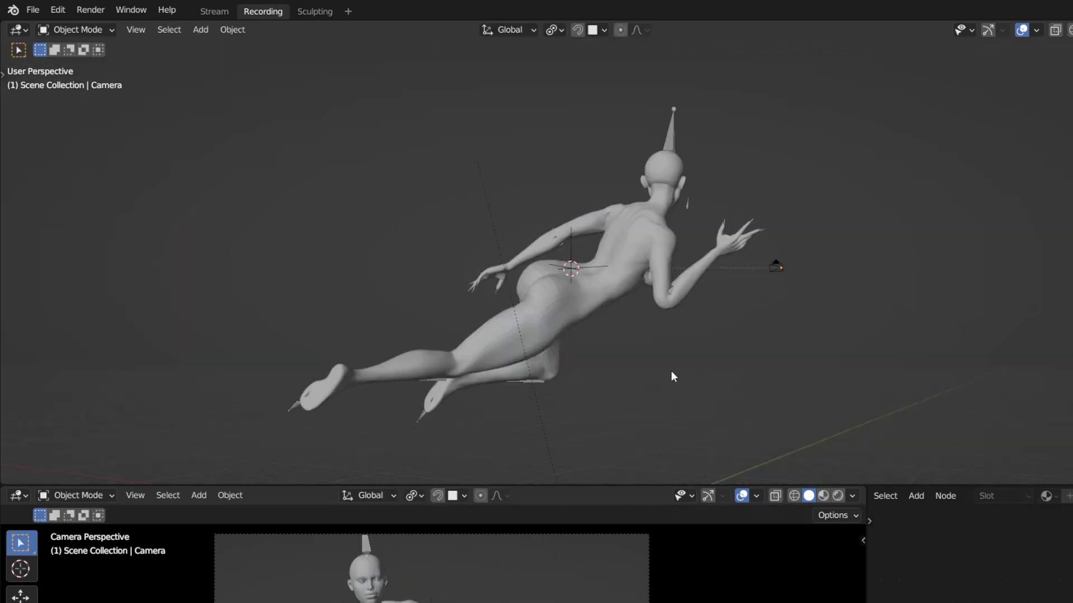
middle_click_drag(672, 371, 532, 404)
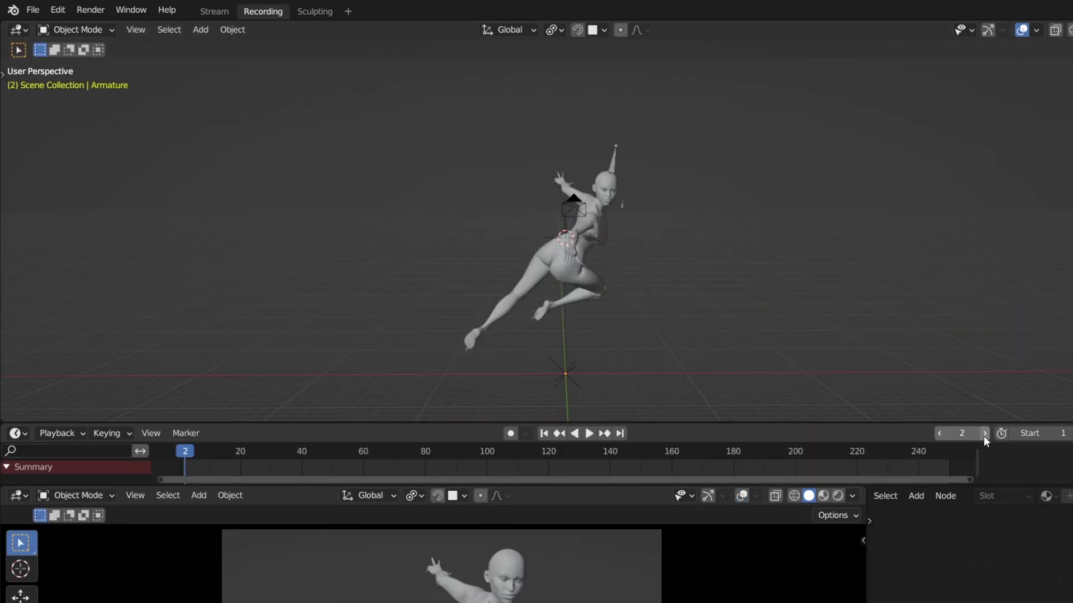
left_click(984, 434)
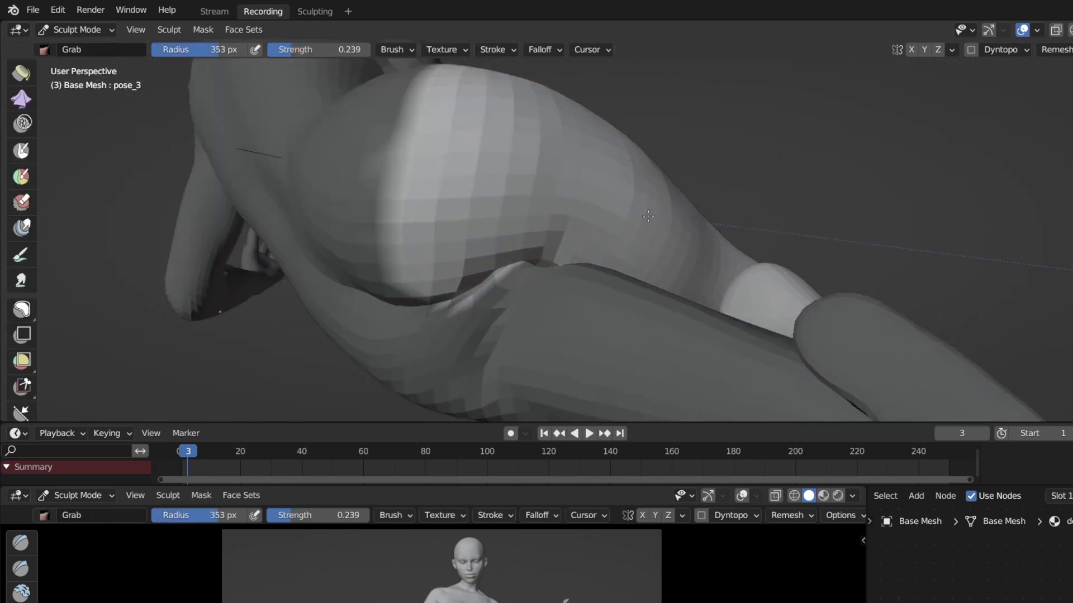
- Correct the bent legs' deformation around the thighs, knee and ankle on the pose_3 shape key with Grab strokes
key("f")
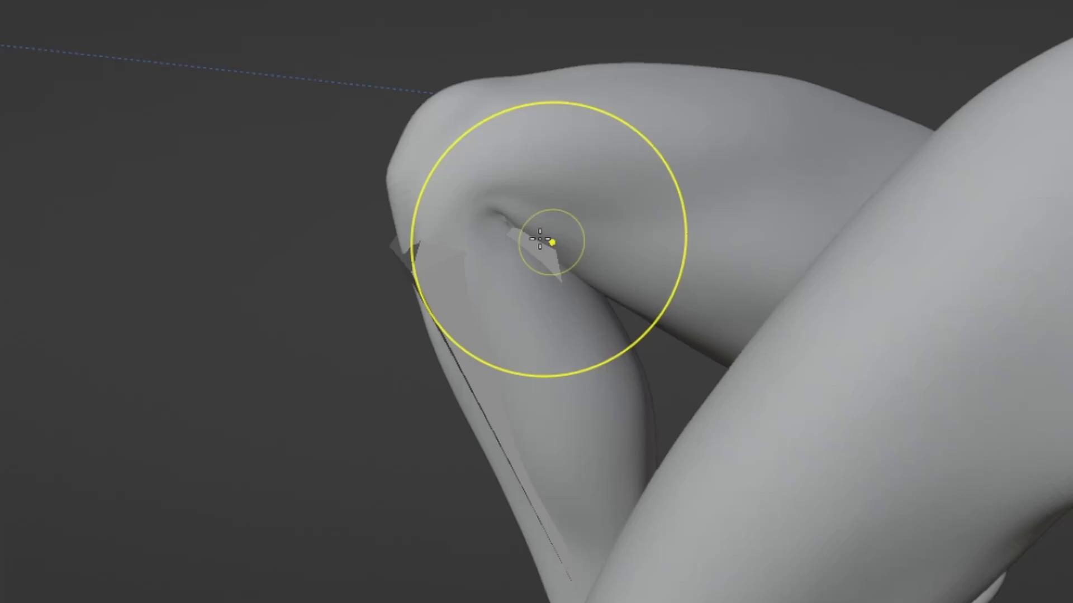
left_click(551, 242)
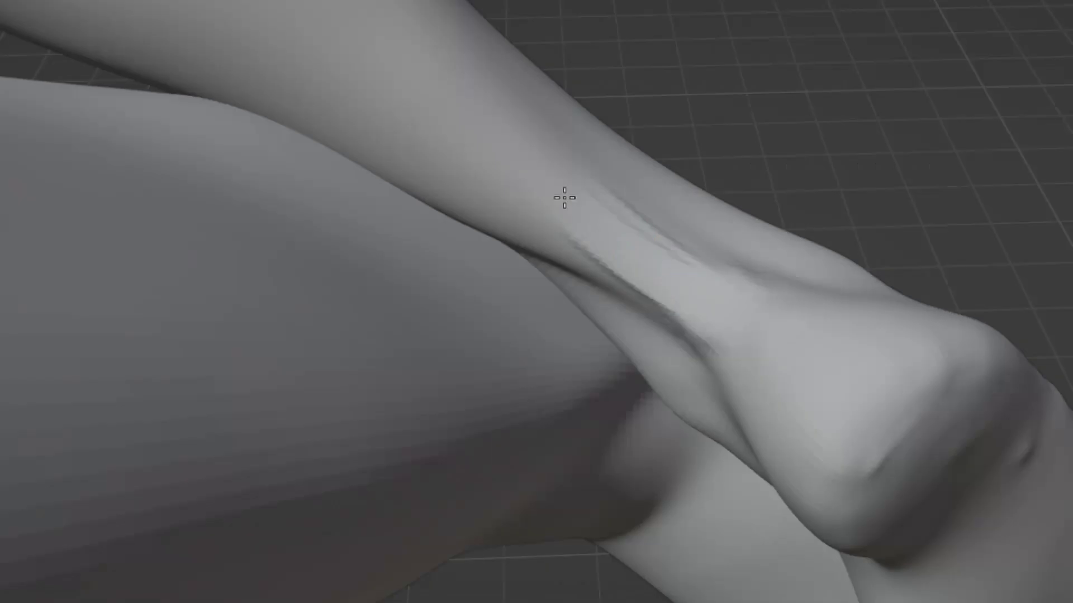
left_click_drag(694, 192, 493, 442)
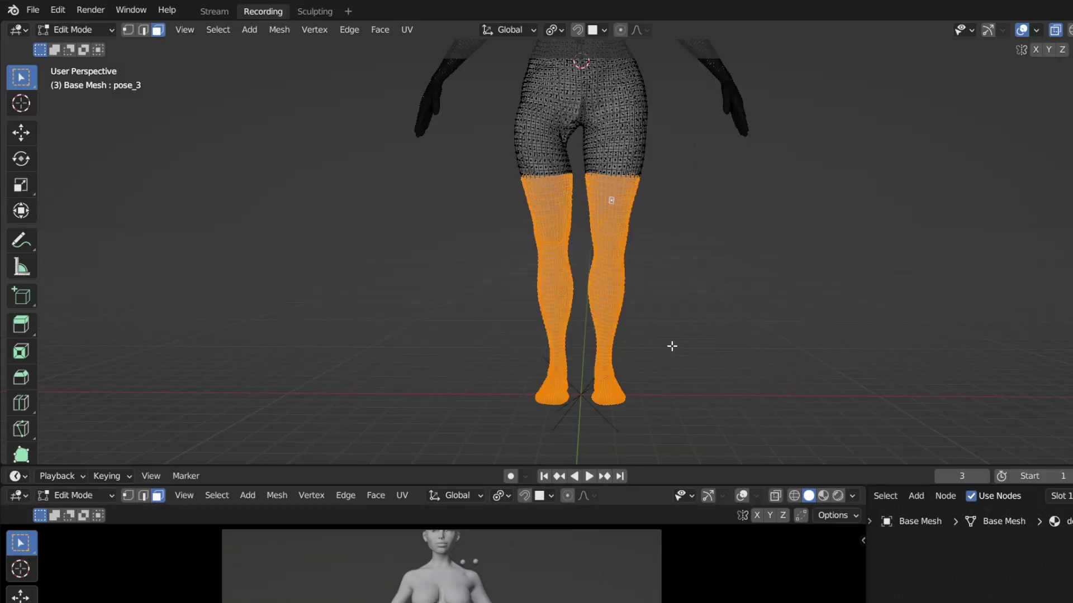
- Duplicate the selected leg faces in place and separate the copy into its own object for the thigh-high boots
key("shift+d")
key("Escape")
key("alt+z")
key("p")
left_click(753, 271)
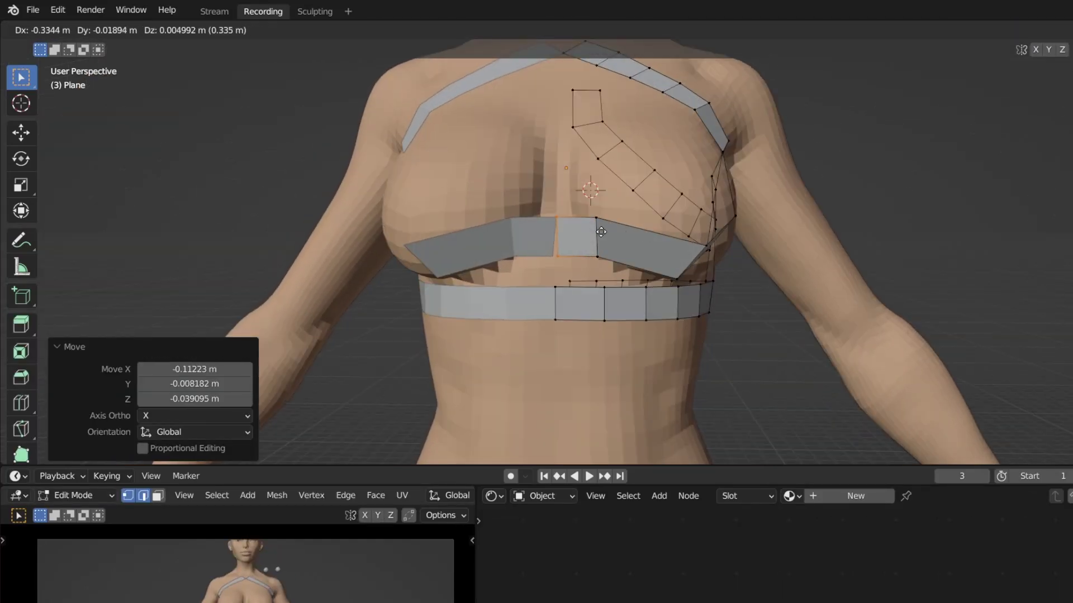
- Position the centre edge of the underbust strip and sculpt fabric folds beneath the bust of the purple top with the Crease brush
left_click(599, 231)
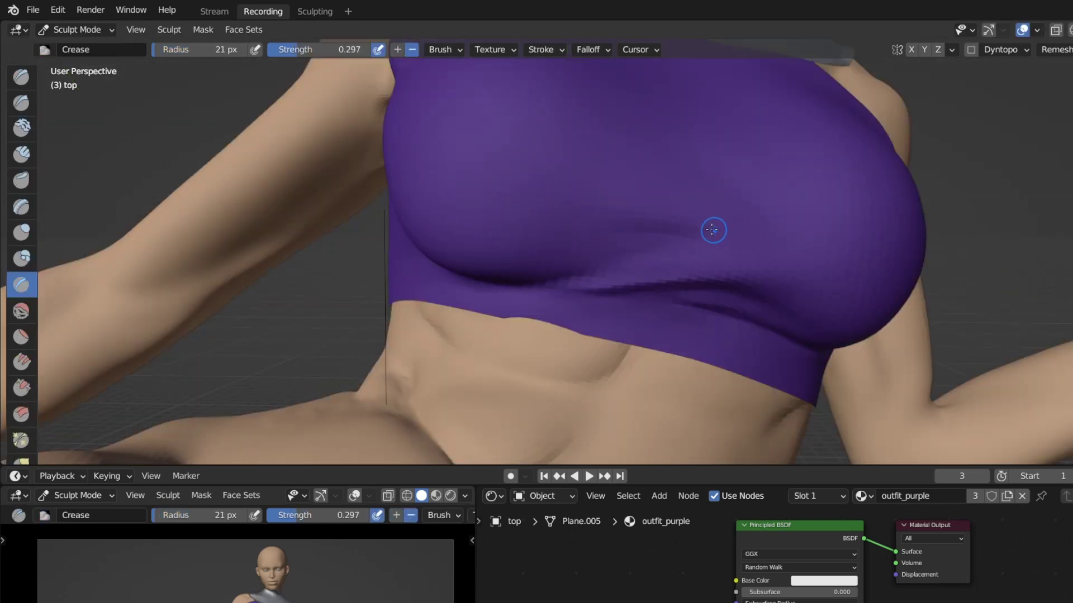
key("f")
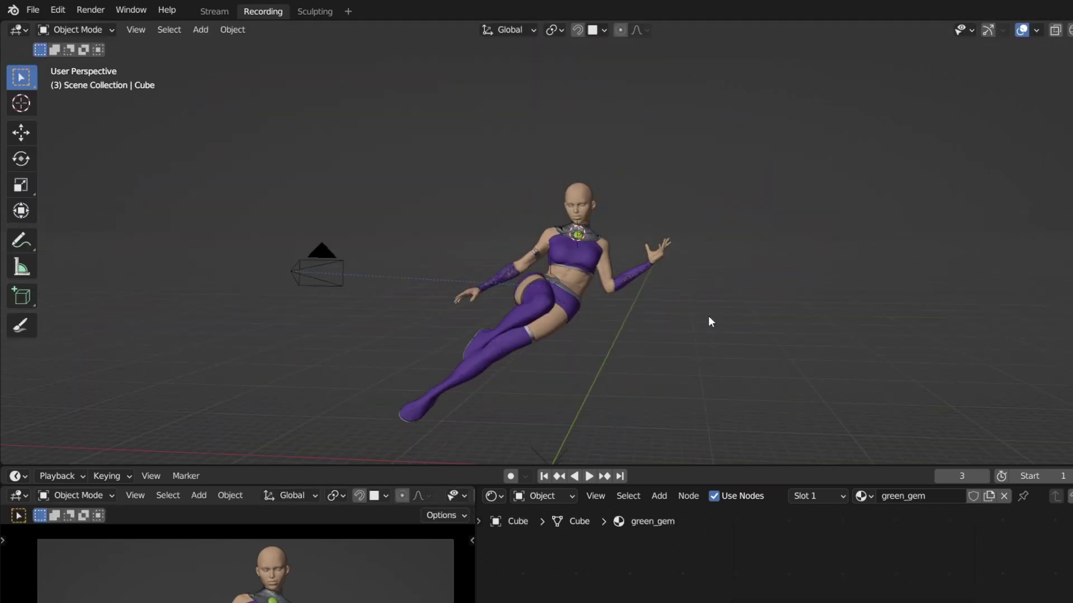
- Fit a UV sphere over the skull by moving and scaling it, and pull it into long hair with the Snake Hook brush
mouse_move(708, 317)
middle_mouse_down()
mouse_move(726, 288)
mouse_move(708, 312)
middle_mouse_up()
key("g")
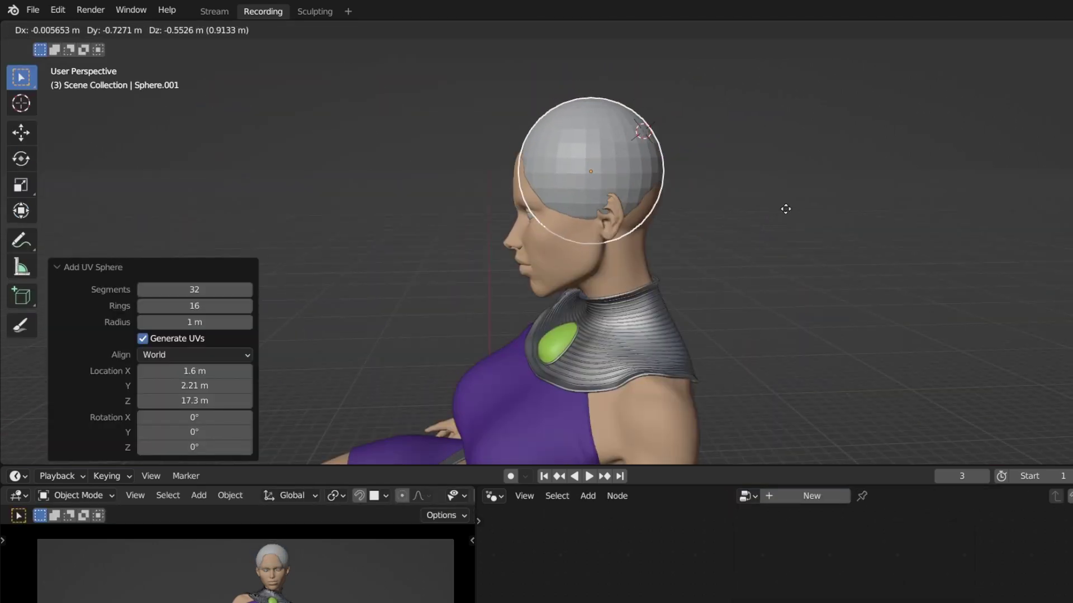
left_click(785, 205)
key("s")
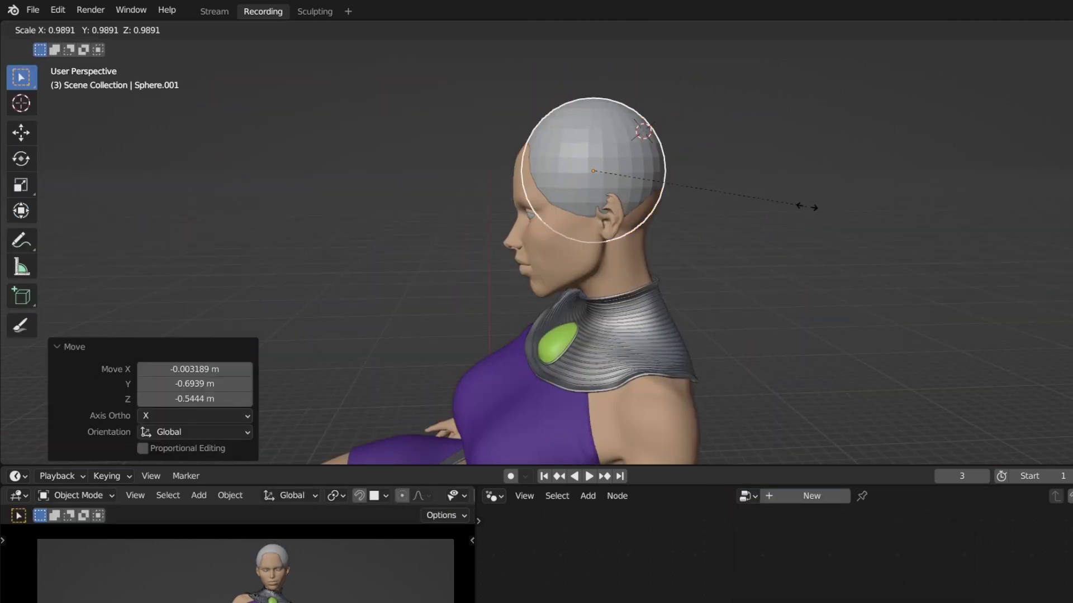
left_click(787, 211)
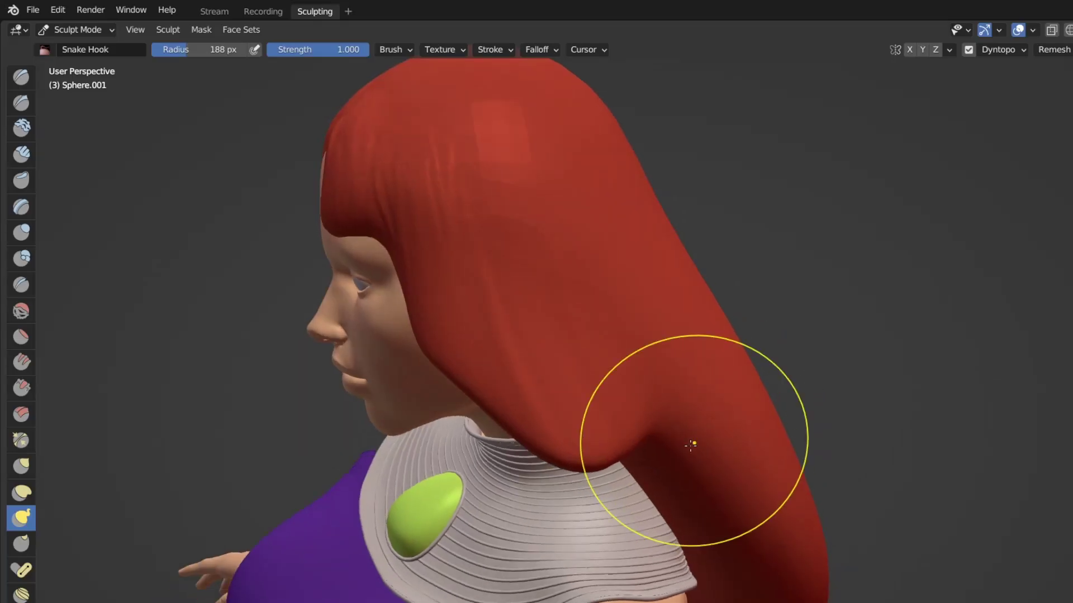
mouse_move(690, 443)
left_mouse_down()
mouse_move(639, 434)
mouse_move(676, 466)
mouse_move(715, 478)
mouse_move(676, 438)
mouse_move(628, 442)
mouse_move(594, 431)
left_mouse_up()
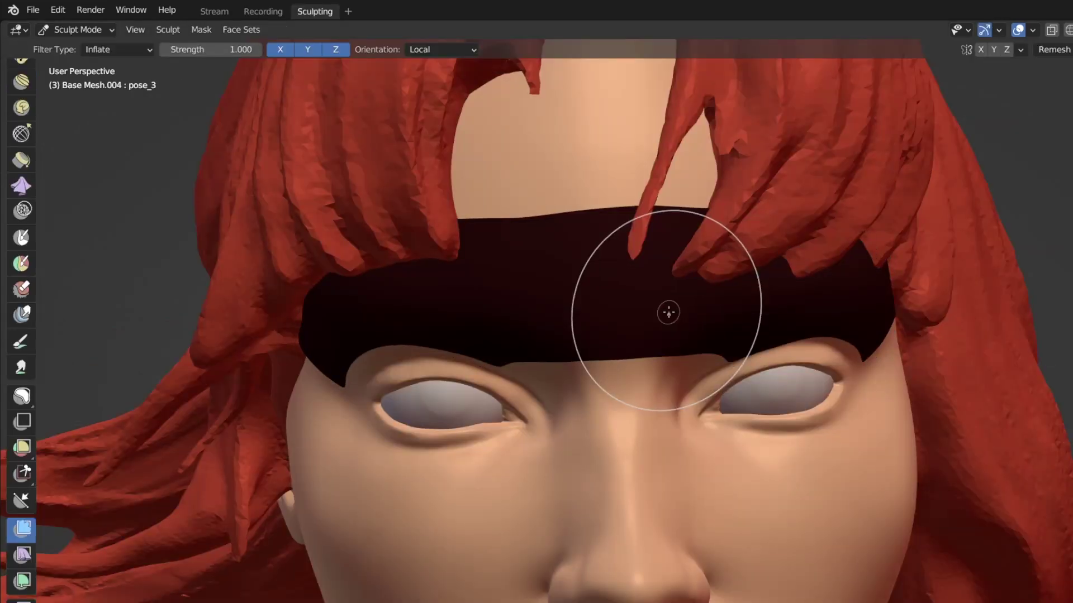
- Clear the mask on the extracted brow strip and shape the eyebrows with the Grab brush
key("alt+m")
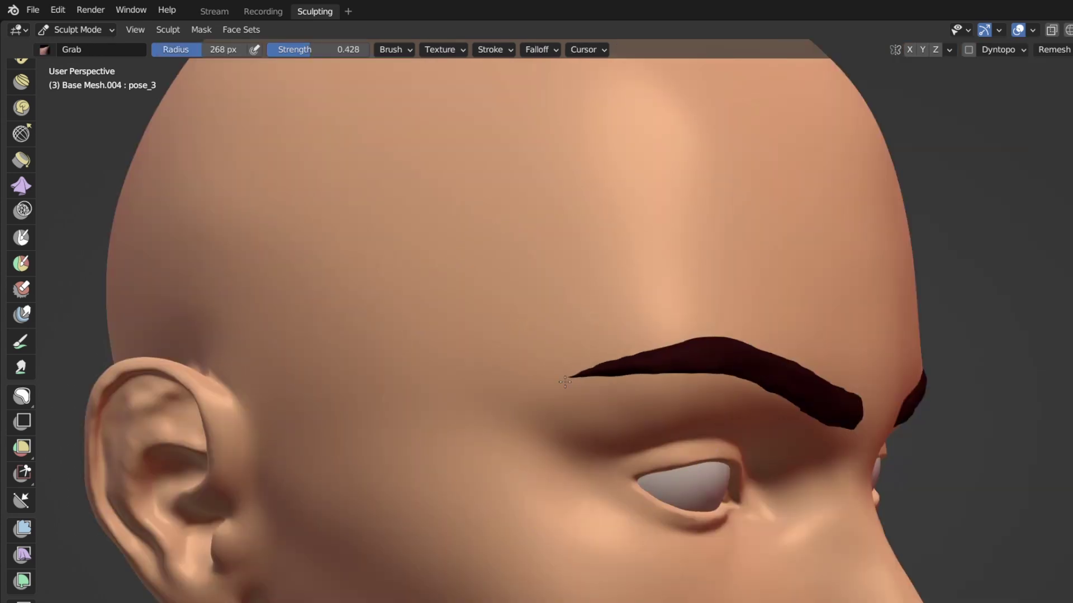
key("f")
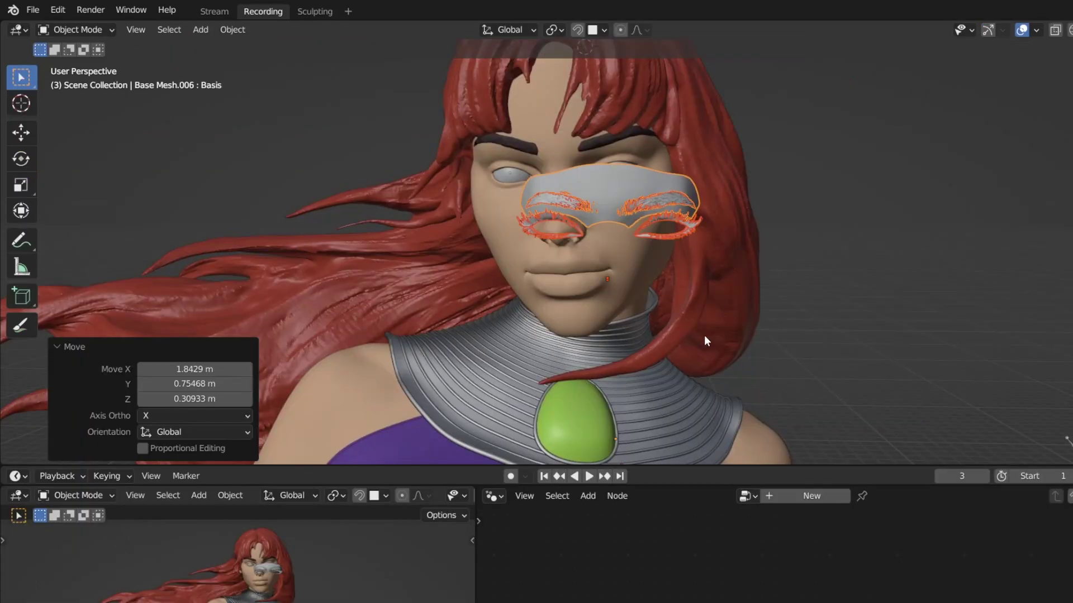
- Scale the eyelash and brow meshes, move them along Z onto the face, and fit the upper lashes to the eyelid with the Grab brush
key("s")
key("g")
key("z")
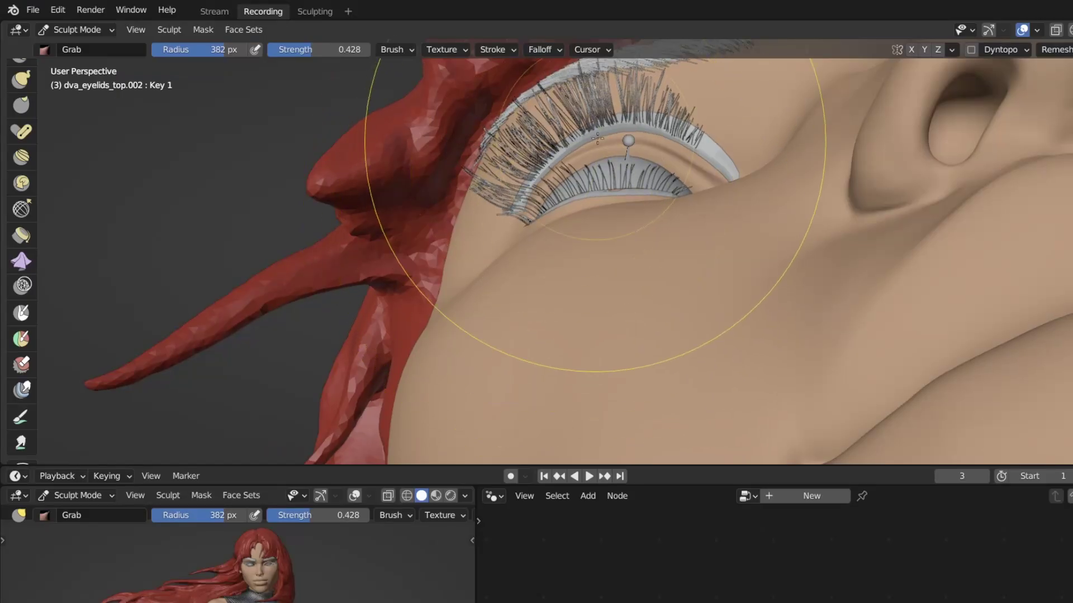
middle_click_drag(597, 138, 631, 151)
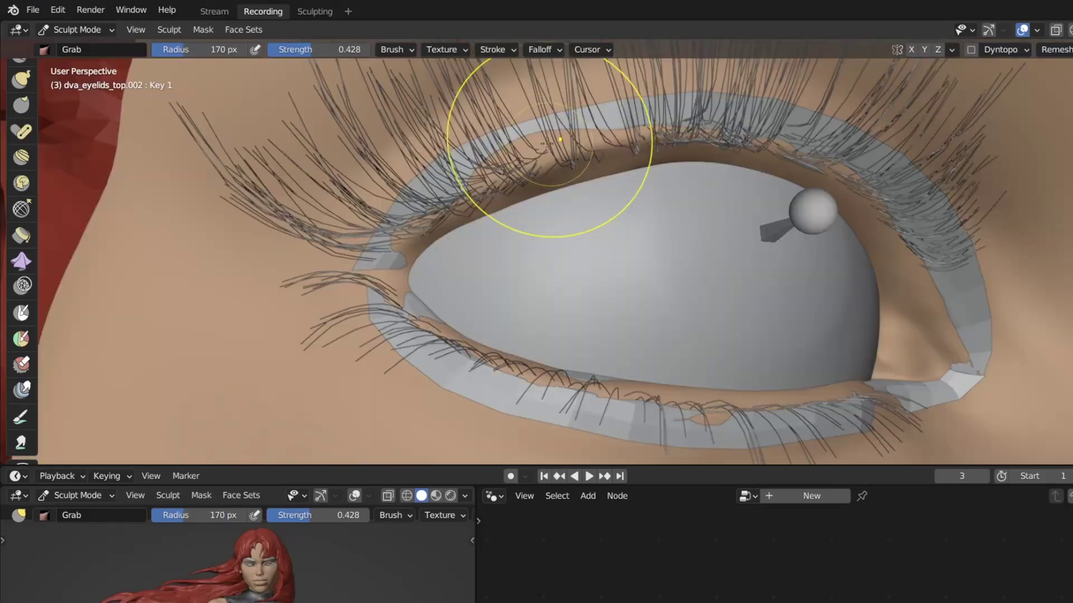
left_click_drag(546, 143, 546, 144)
middle_click_drag(739, 171, 687, 108)
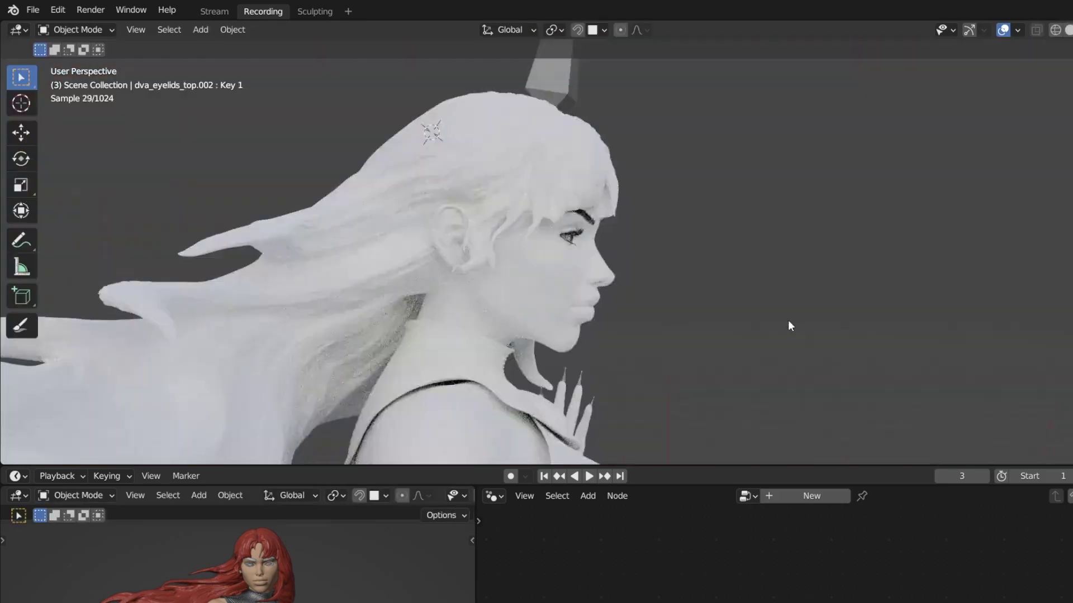
middle_click_drag(795, 333, 652, 335)
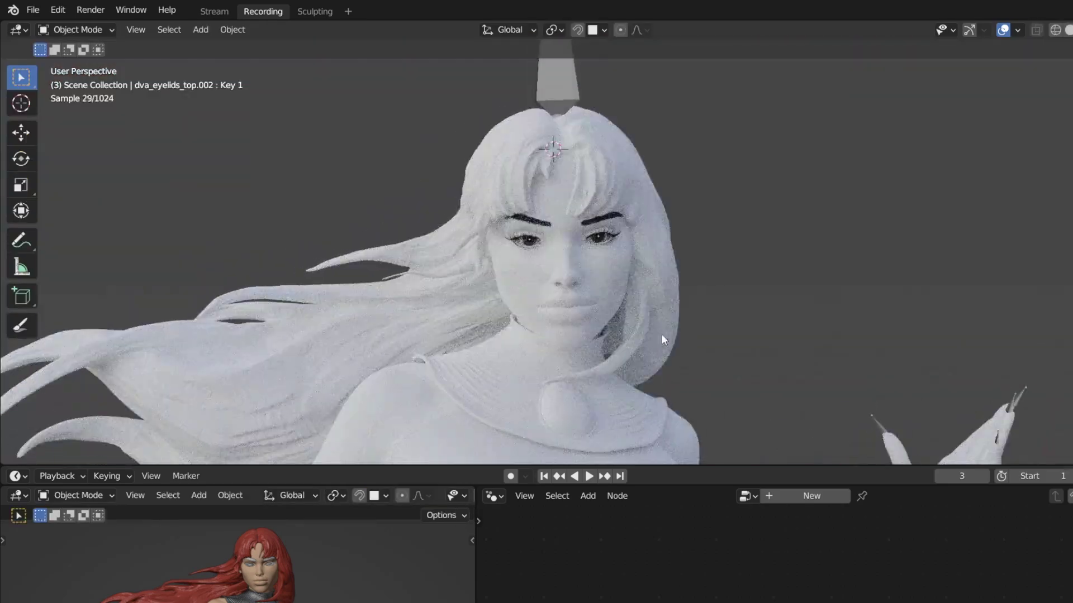
scroll(614, 301, "up", 5)
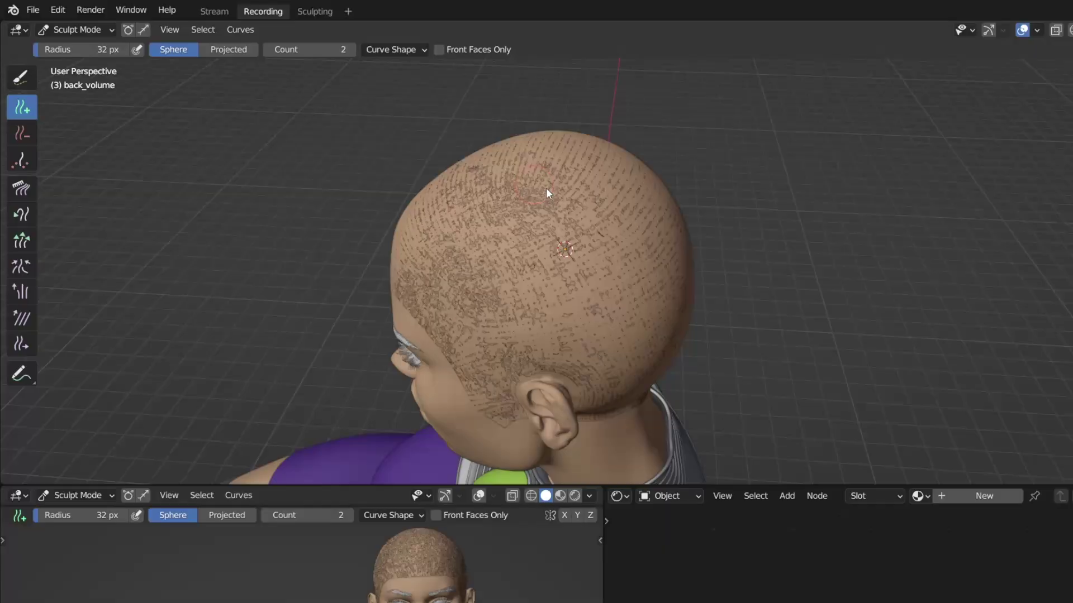
- Add strands to back_volume at the scalp and set the hair material's base color to red in Rendered shading
left_click(655, 164)
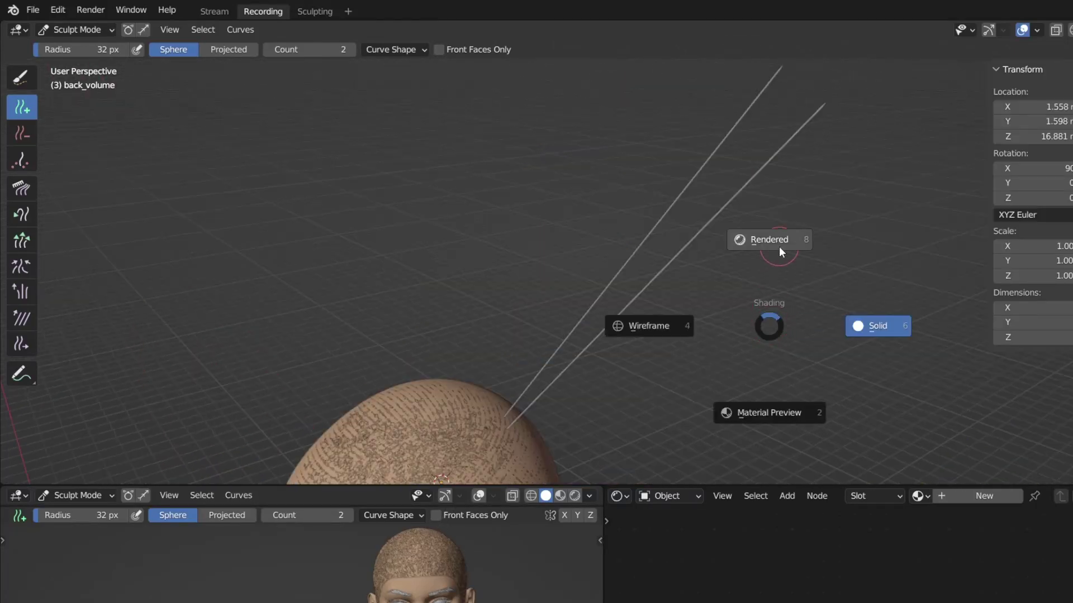
left_click(779, 246)
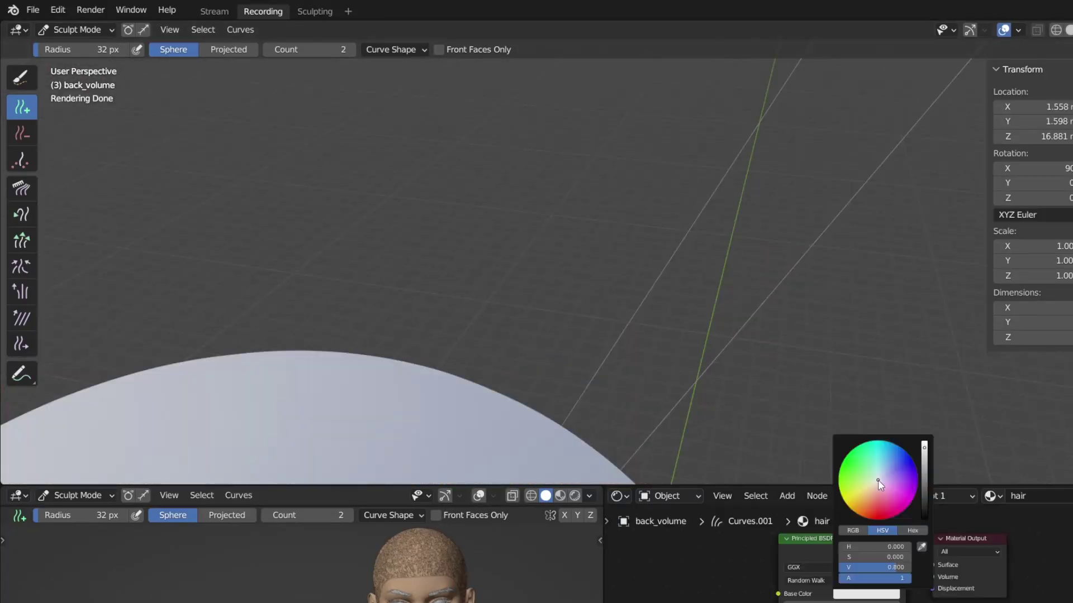
left_click(869, 503)
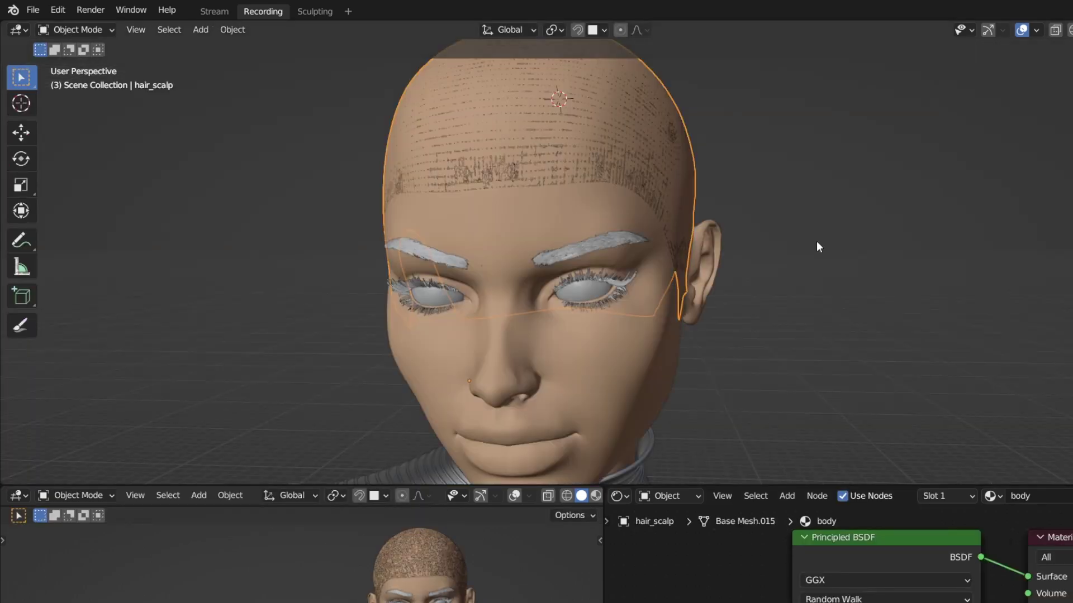
- Add back_volume strands across the back of the scalp and comb them into long wavy locks sweeping out behind the body
mouse_move(816, 242)
middle_mouse_down()
mouse_move(790, 278)
mouse_move(638, 278)
mouse_move(755, 277)
middle_mouse_up()
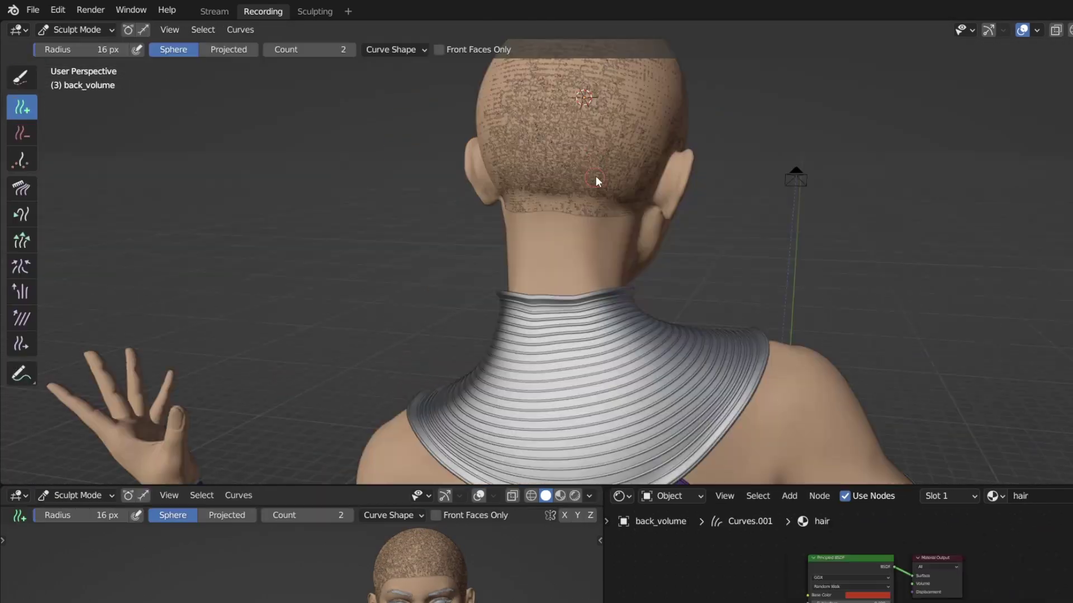
mouse_move(595, 176)
left_mouse_down()
mouse_move(595, 152)
mouse_move(604, 162)
mouse_move(584, 189)
left_mouse_up()
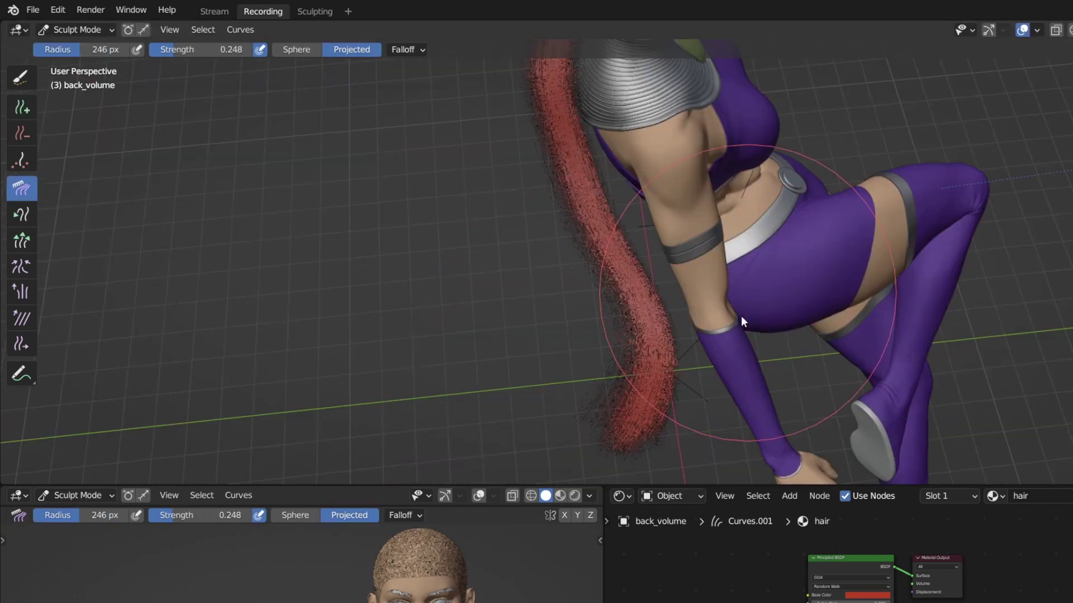
mouse_move(741, 316)
left_mouse_down()
mouse_move(680, 375)
mouse_move(715, 270)
mouse_move(711, 402)
left_mouse_up()
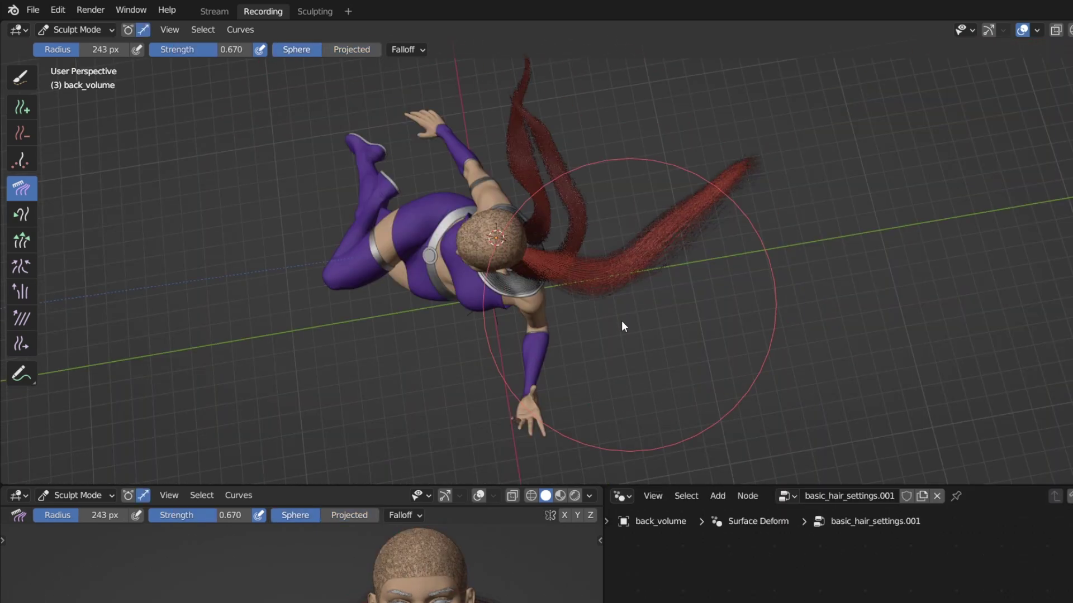
mouse_move(622, 320)
left_mouse_down()
mouse_move(641, 320)
mouse_move(704, 208)
left_mouse_up()
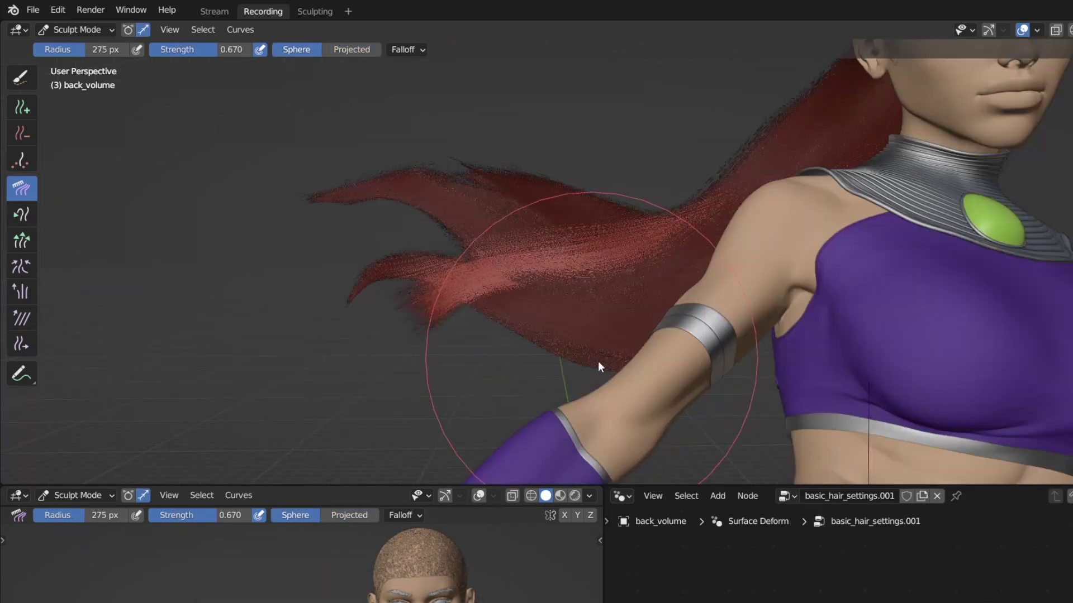
mouse_move(598, 364)
left_mouse_down()
mouse_move(574, 327)
mouse_move(480, 375)
mouse_move(391, 263)
left_mouse_up()
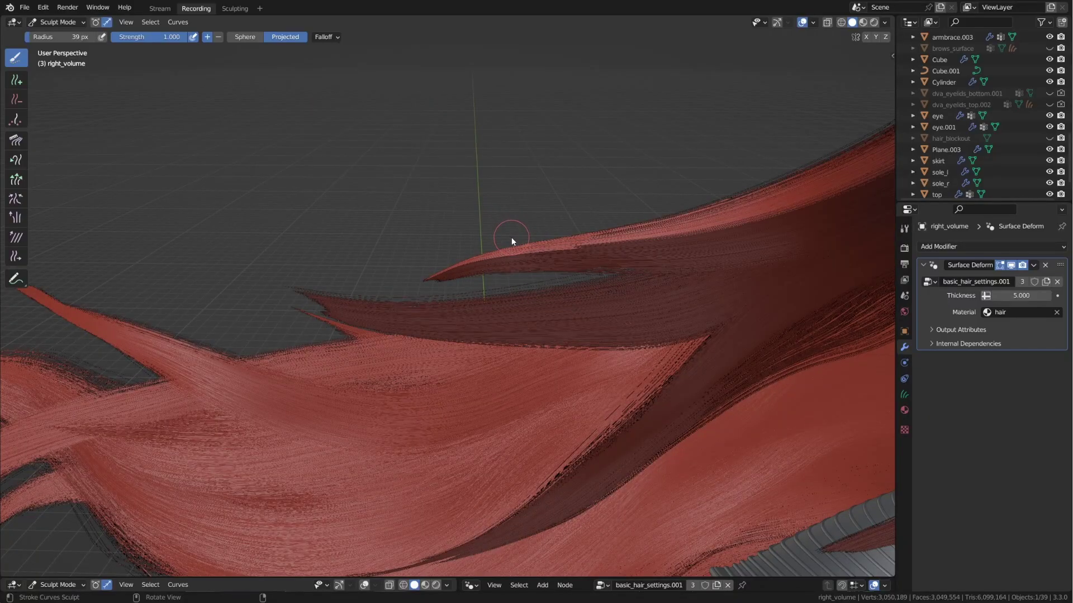
- Lengthen the loose right_volume strands flowing behind the head with the Grow / Shrink brush at strength 1.000
key("shift+space")
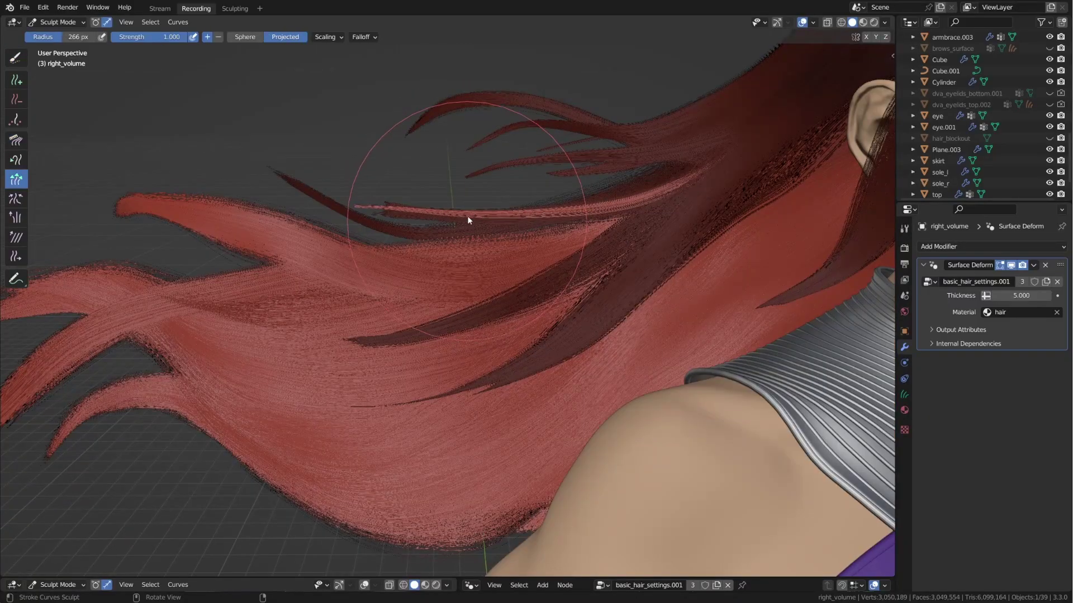
left_click_drag(468, 205, 471, 231)
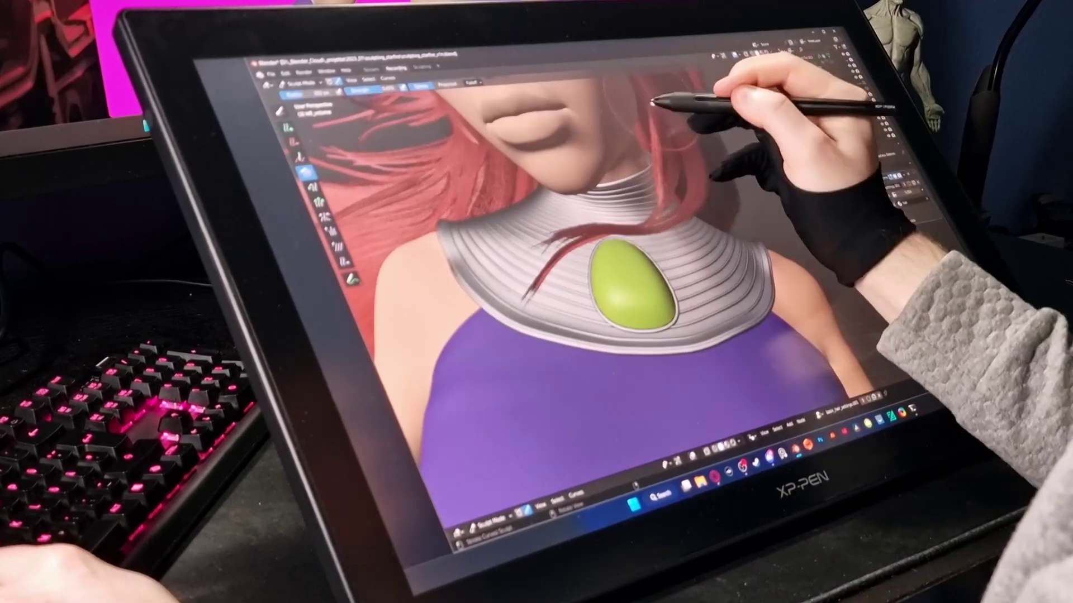
middle_click_drag(655, 101, 658, 223)
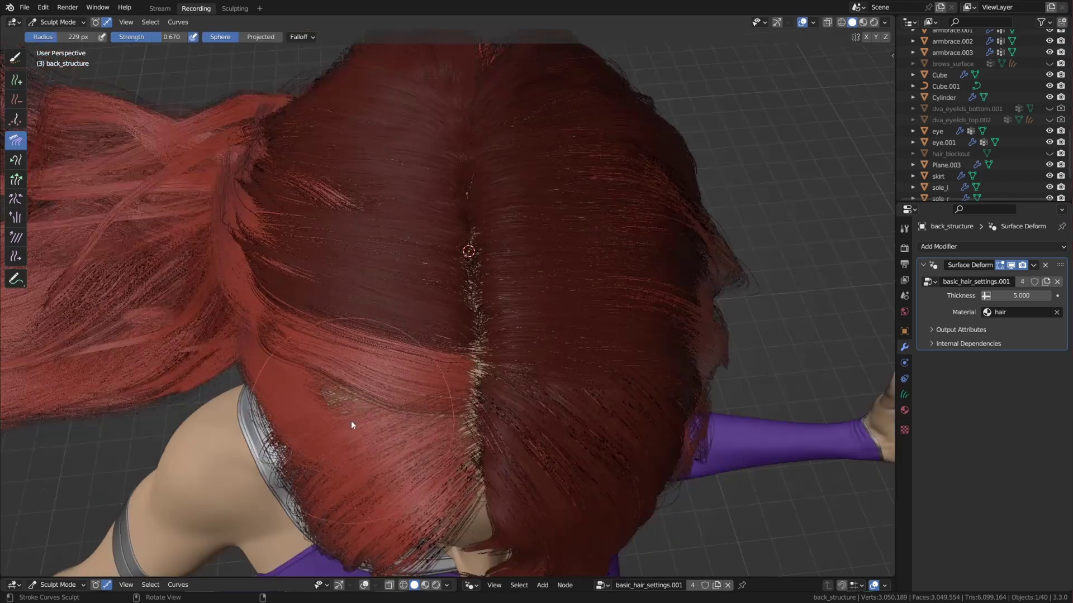
- Comb the back_structure strands along the parting at the top of the head with a resized Comb brush
middle_click_drag(351, 421, 481, 357)
left_click_drag(480, 358, 492, 369)
mouse_move(491, 369)
middle_mouse_down()
mouse_move(490, 408)
mouse_move(551, 304)
middle_mouse_up()
key("f")
left_click(491, 282)
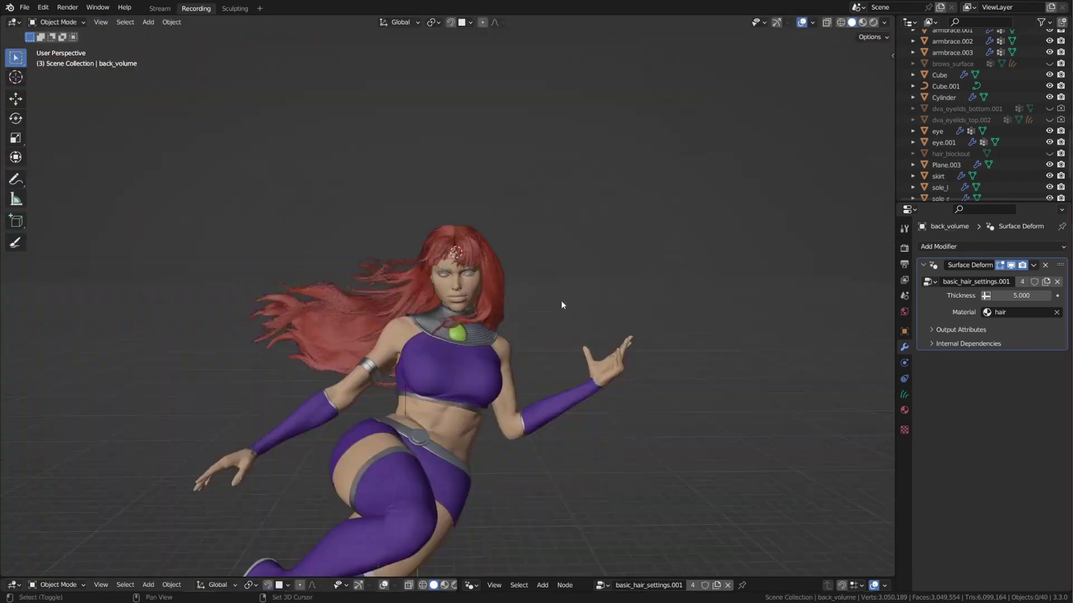
scroll(561, 286, "up", 3)
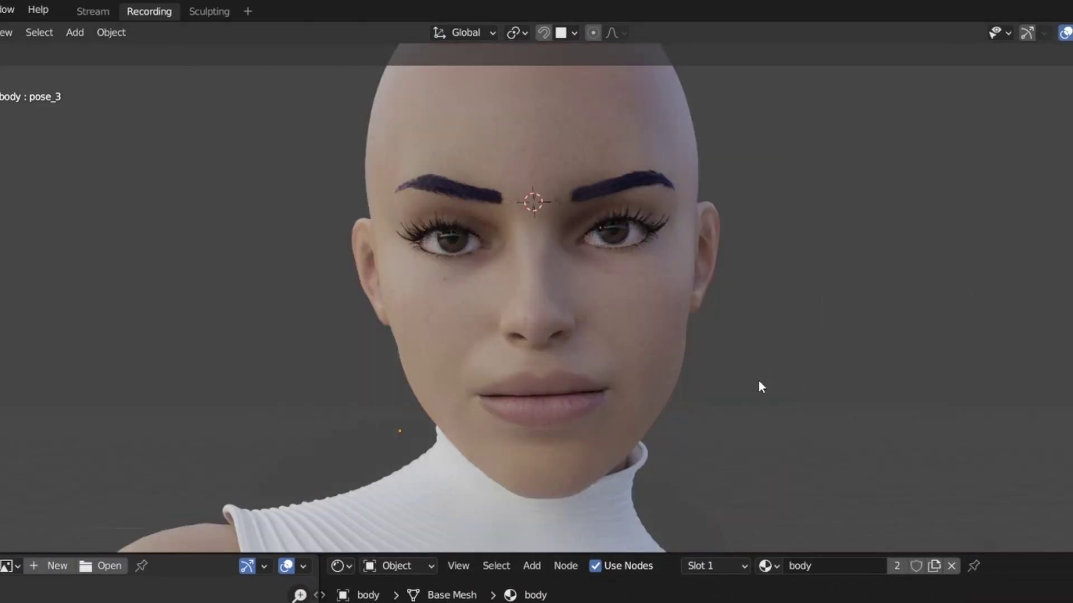
- Set the Subsurface value of the body material's Principled BSDF to 0.015
middle_click_drag(777, 378, 803, 376)
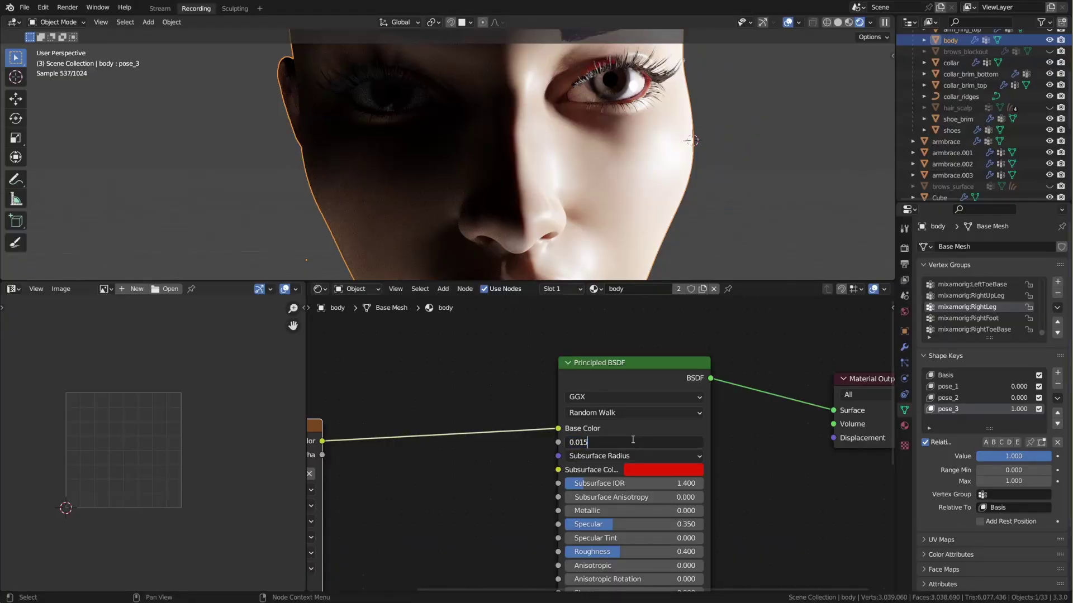
key("Return")
scroll(545, 255, "down", 5)
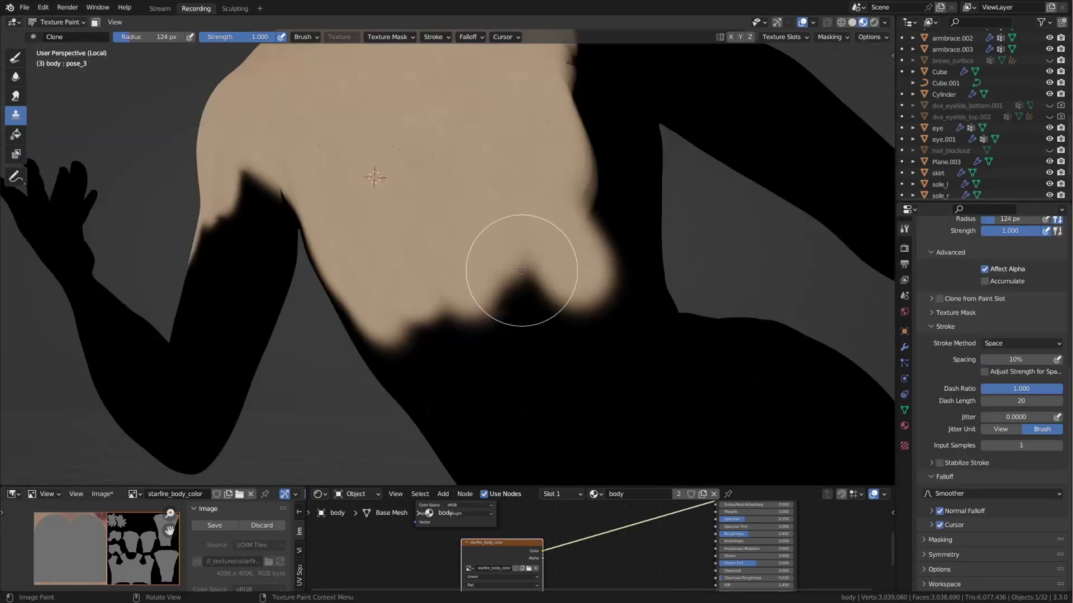
- Clone skin color over the unpainted black areas of the torso and thumb on the starfire_body_color texture, sampling the source from nearby skin
left_click_drag(503, 268, 551, 340)
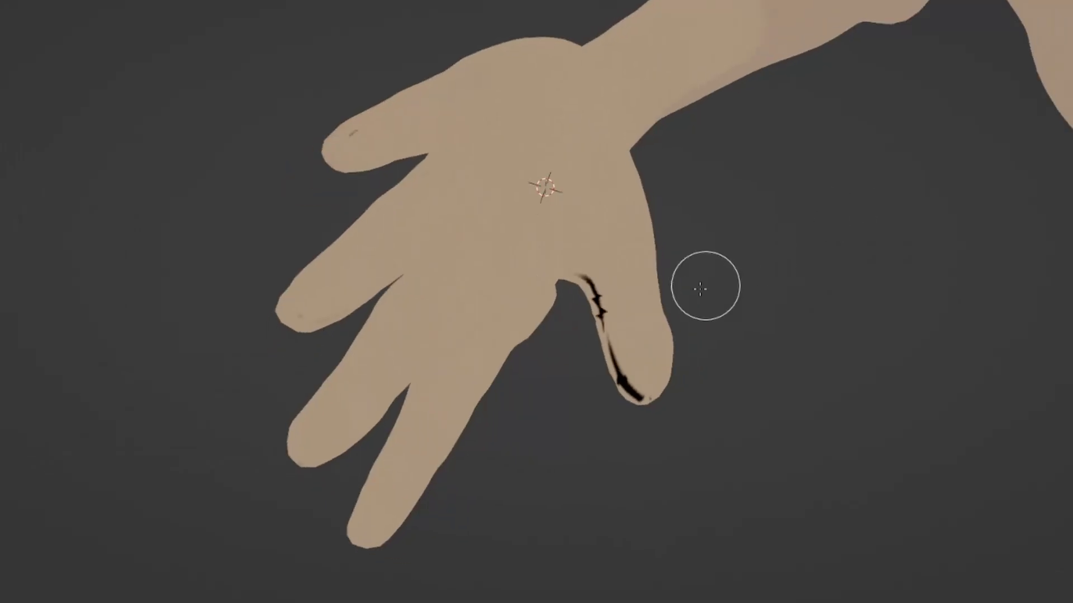
left_click(613, 266, "ctrl")
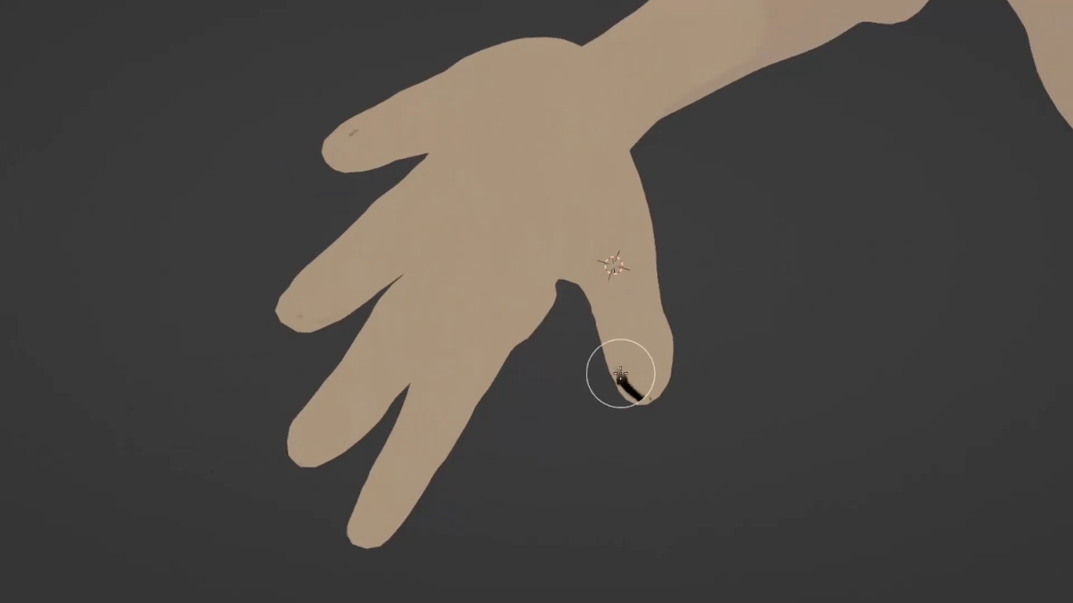